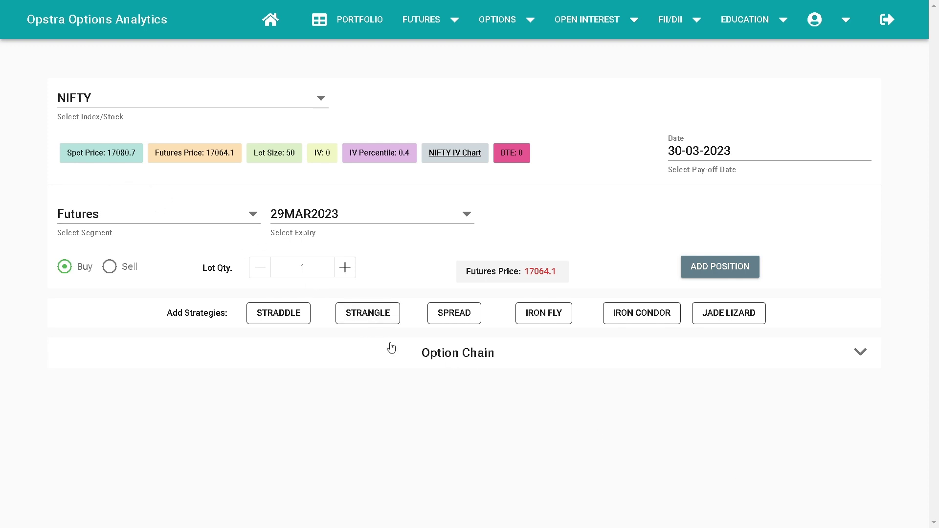
- Expand the NIFTY option chain and switch it to the 06APR2023 expiry
left_click(523, 362)
scroll(522, 360, "down", 9)
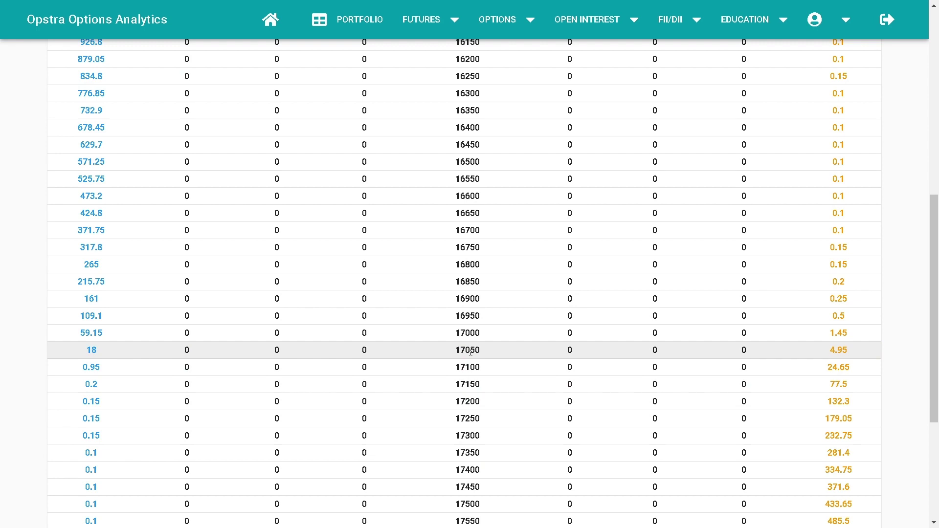
scroll(471, 351, "up", 8)
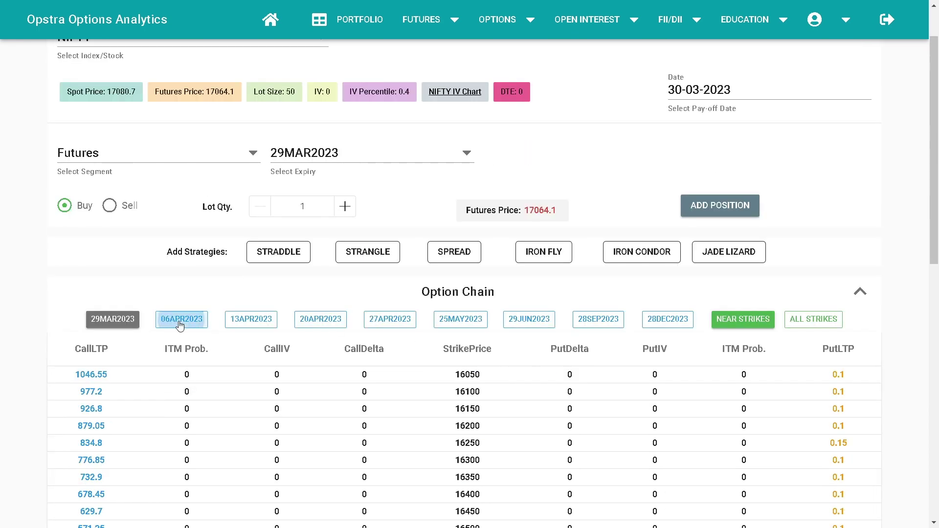
left_click(171, 319)
- Build a short straddle by selling one lot each of the 06APR2023 17100 CE at 132 and the 17100 PE at 90
scroll(499, 293, "down", 5)
scroll(499, 292, "down", 4)
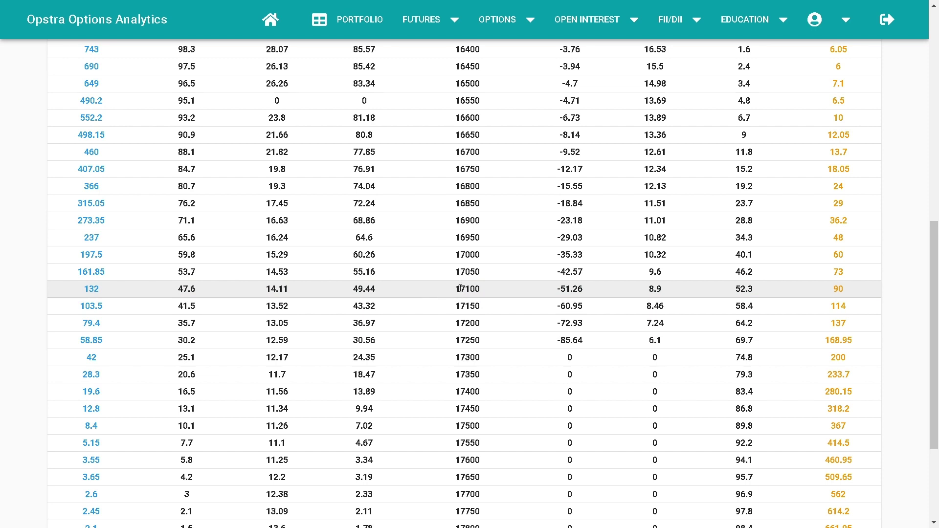
mouse_move(78, 293)
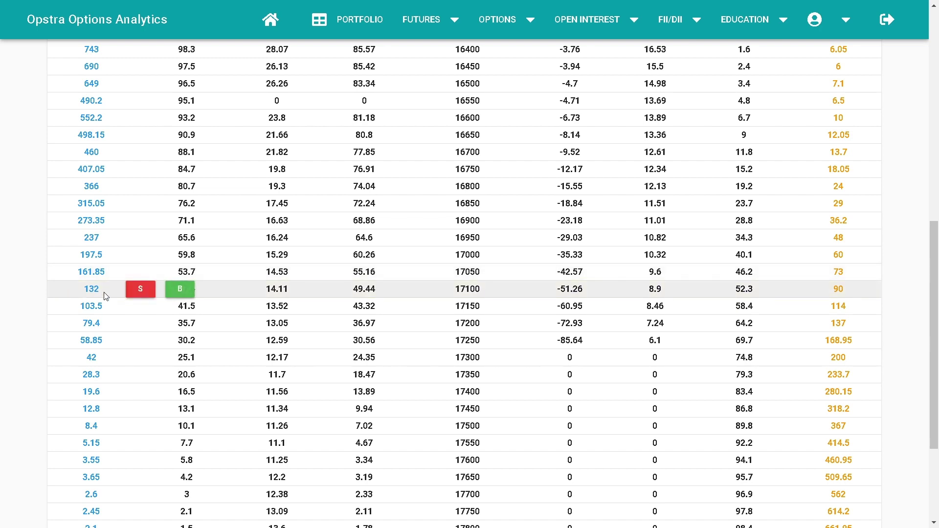
left_click(137, 290)
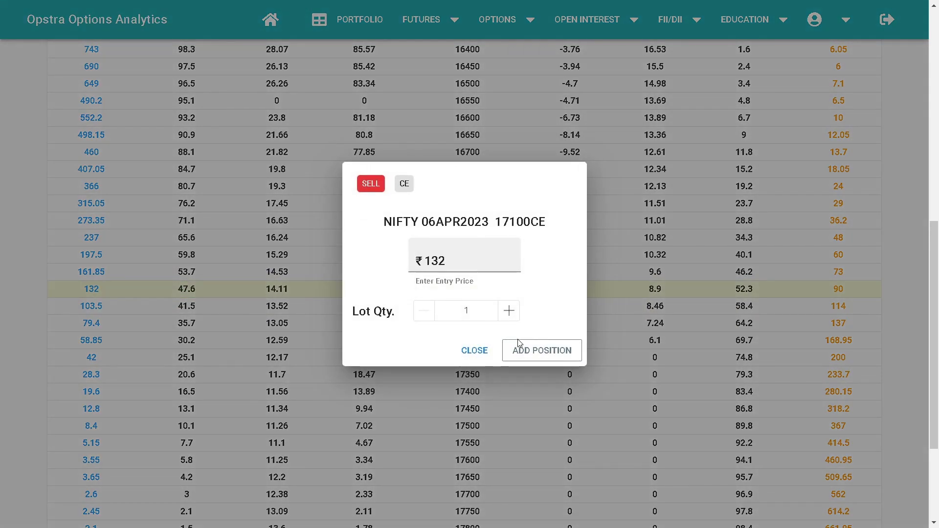
left_click(522, 353)
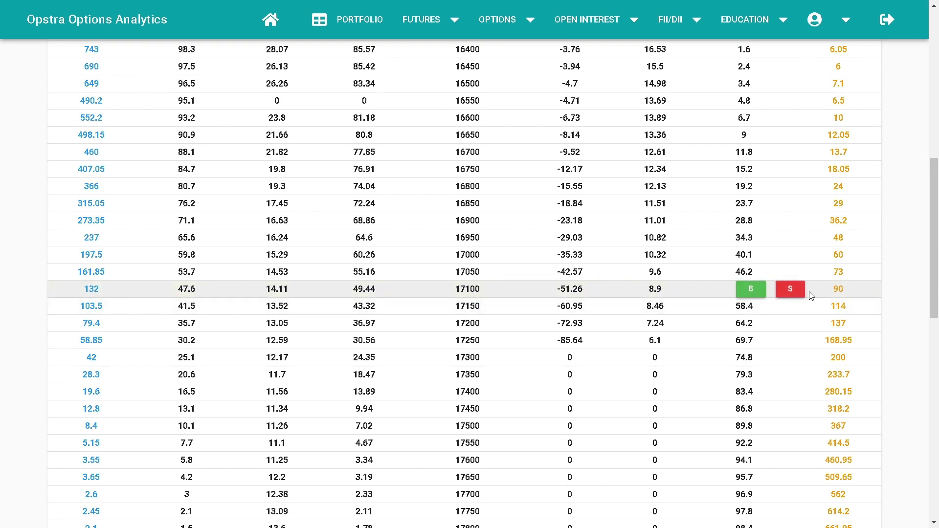
left_click(802, 296)
left_click(563, 351)
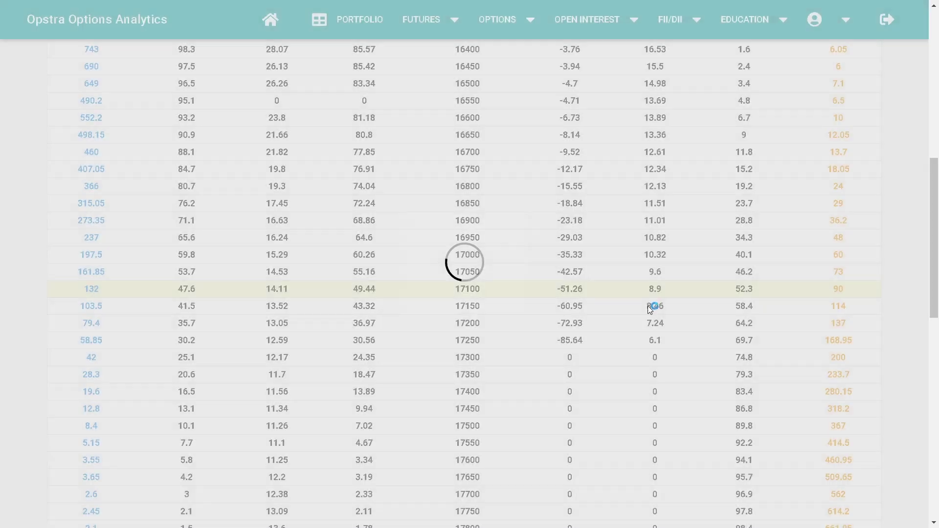
- Collapse the option chain and examine the short straddle's payoff chart and profit, loss and breakeven figures
scroll(847, 232, "up", 5)
left_click(860, 171)
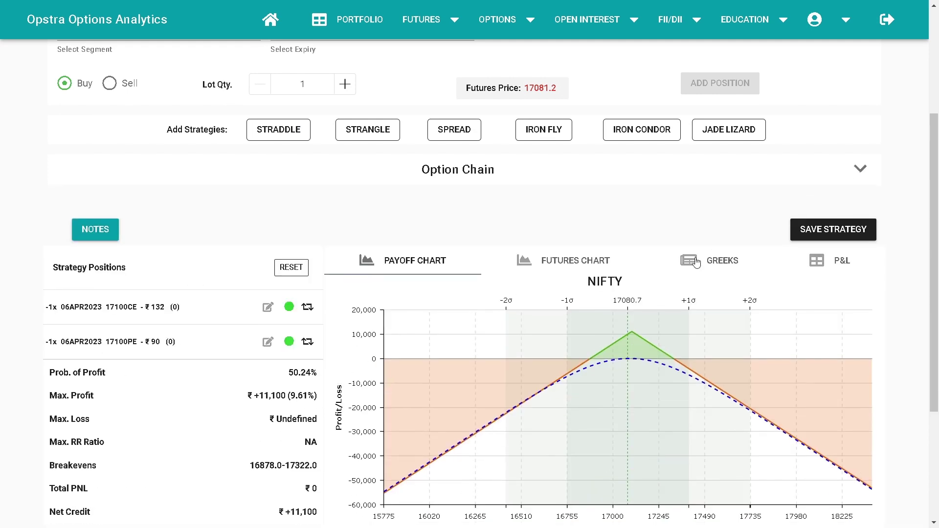
scroll(213, 201, "down", 1)
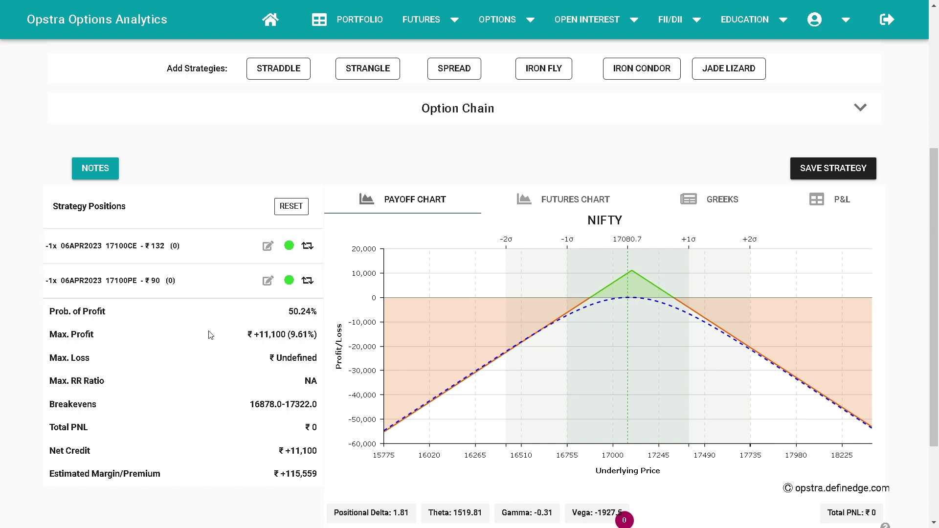
- Reset the strategy positions and build a long straddle by buying one lot each of the 06APR2023 17100 CE at 132 and 17100 PE at 90
left_click(300, 217)
left_click(668, 364)
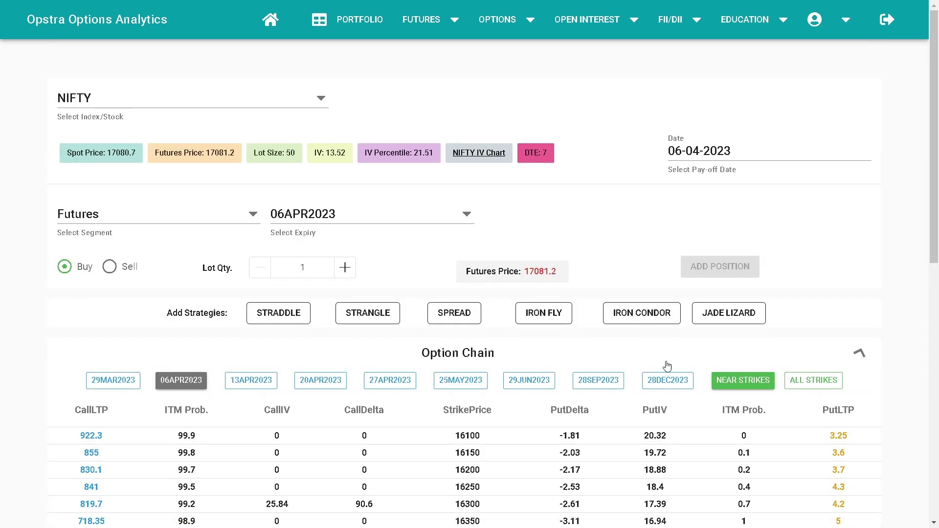
scroll(668, 366, "down", 8)
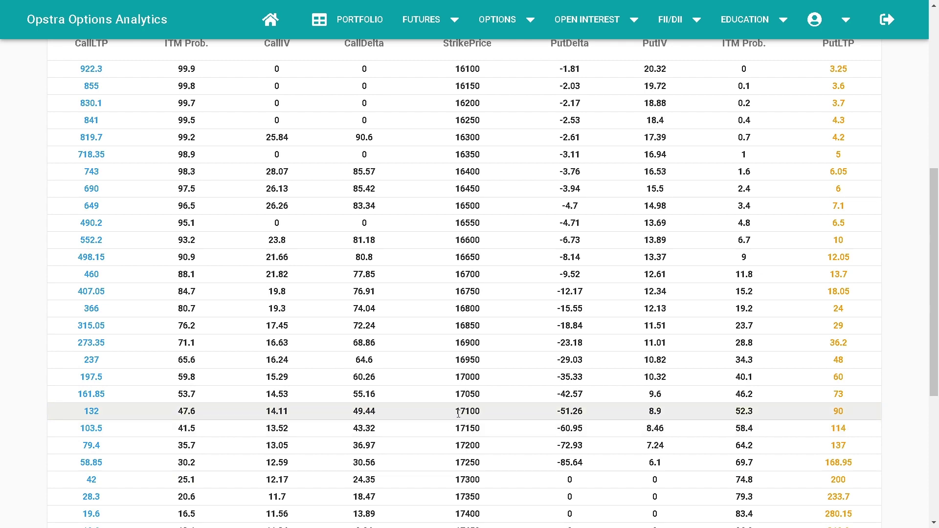
mouse_move(110, 416)
left_click(181, 412)
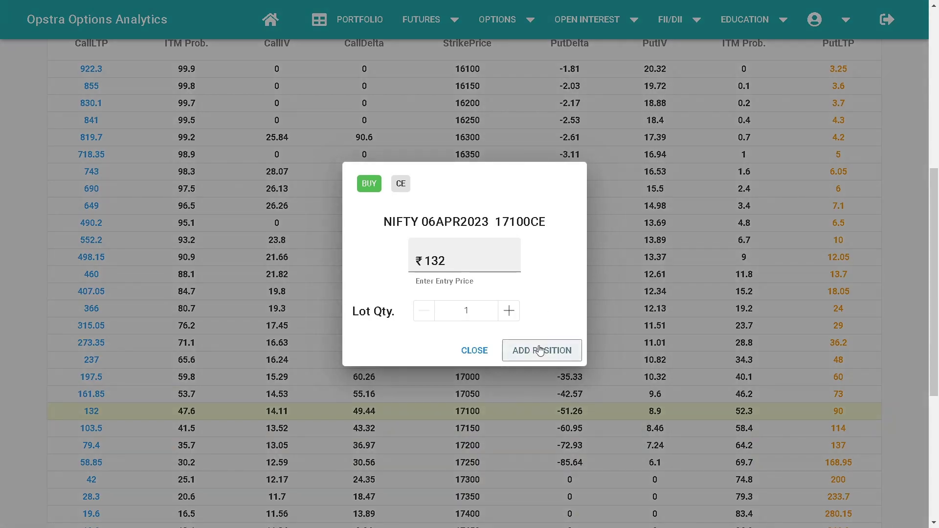
left_click(540, 351)
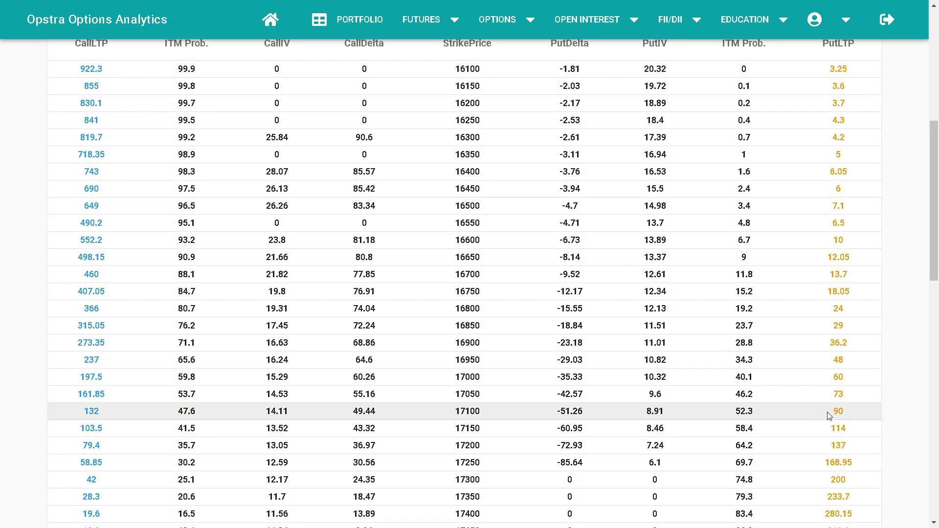
mouse_move(849, 410)
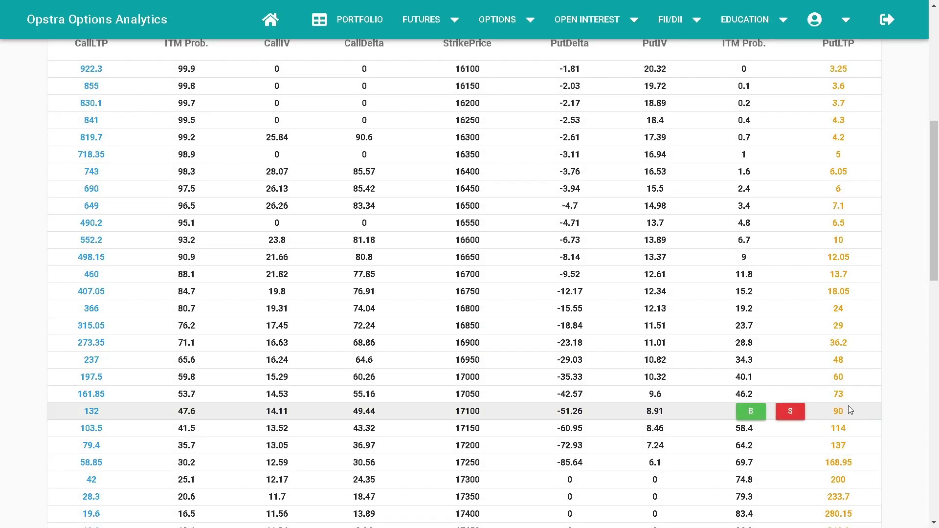
left_click(751, 411)
left_click(571, 351)
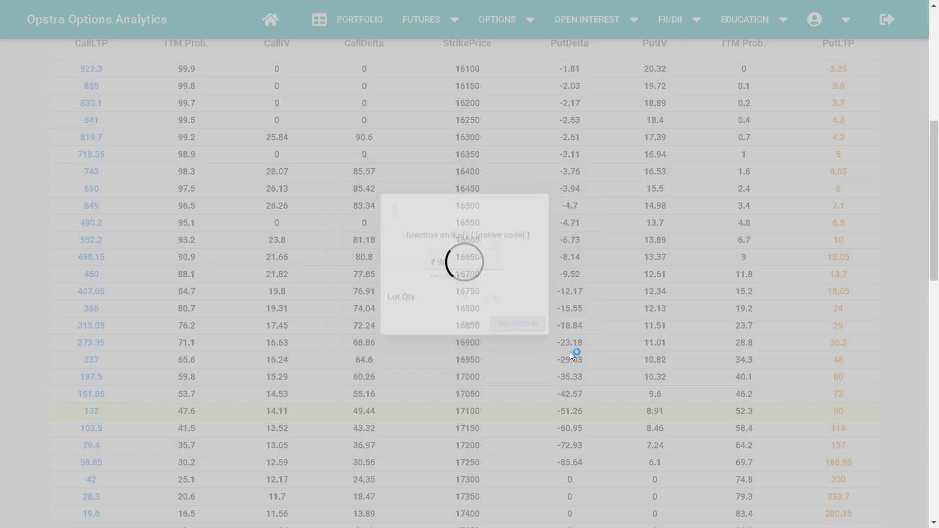
- Collapse the option chain and examine the long straddle's payoff chart and position figures
scroll(679, 310, "up", 6)
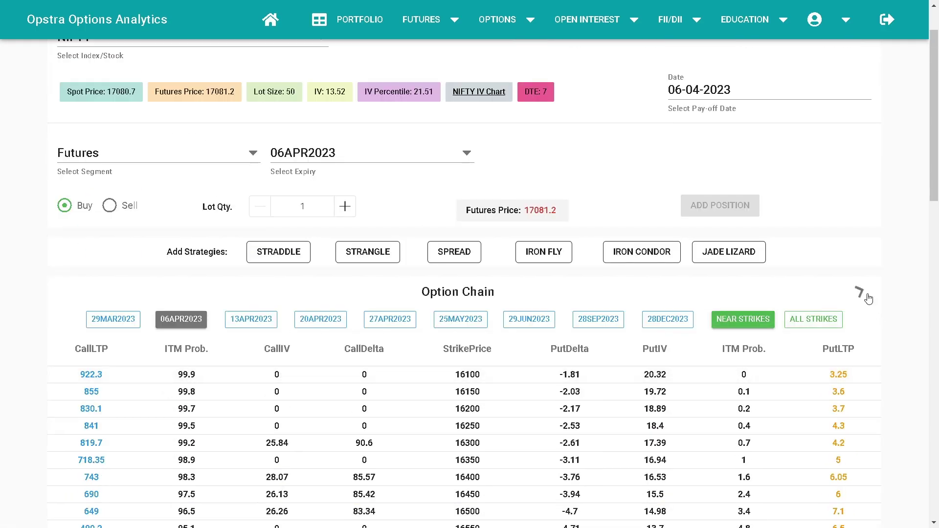
left_click(860, 292)
scroll(831, 313, "down", 1)
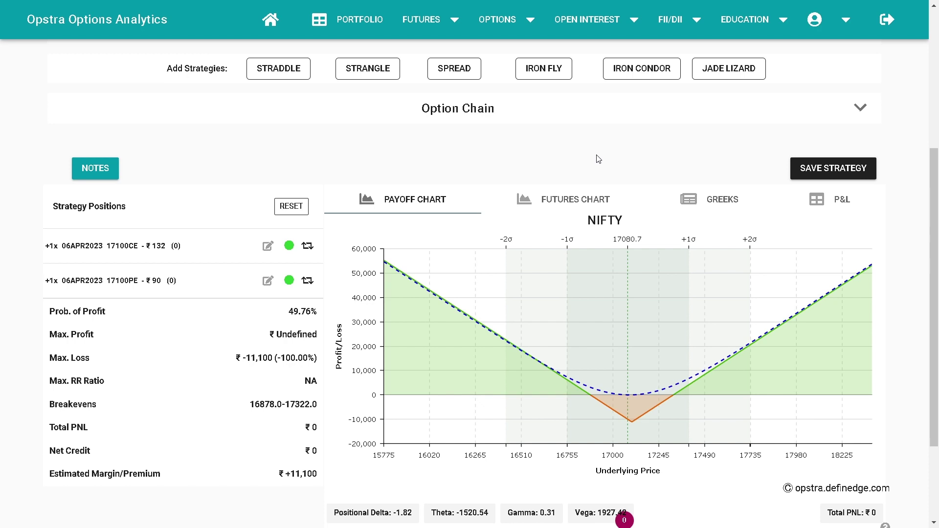
- Reset the positions and build a short strangle by selling one lot each of the 06APR2023 16900 PE at 36.2 and 17300 CE at 42
left_click(293, 207)
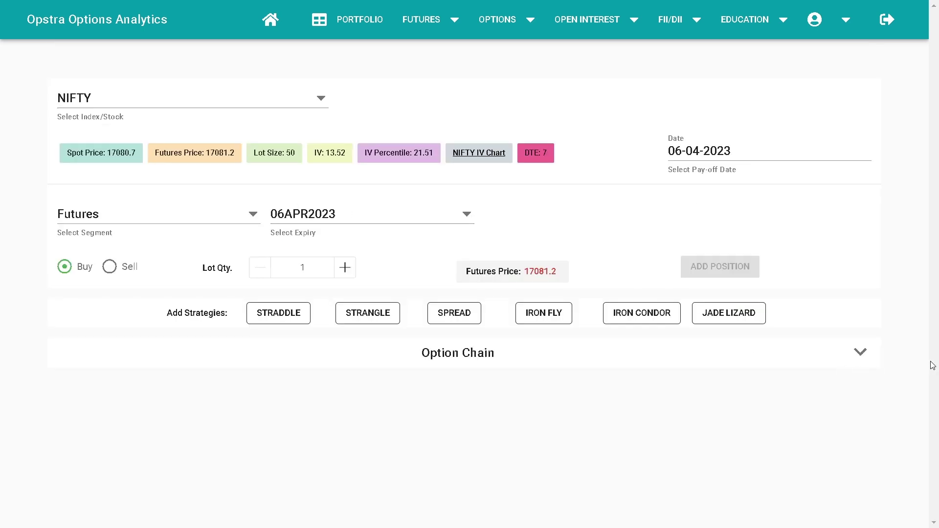
left_click(860, 352)
scroll(627, 387, "down", 9)
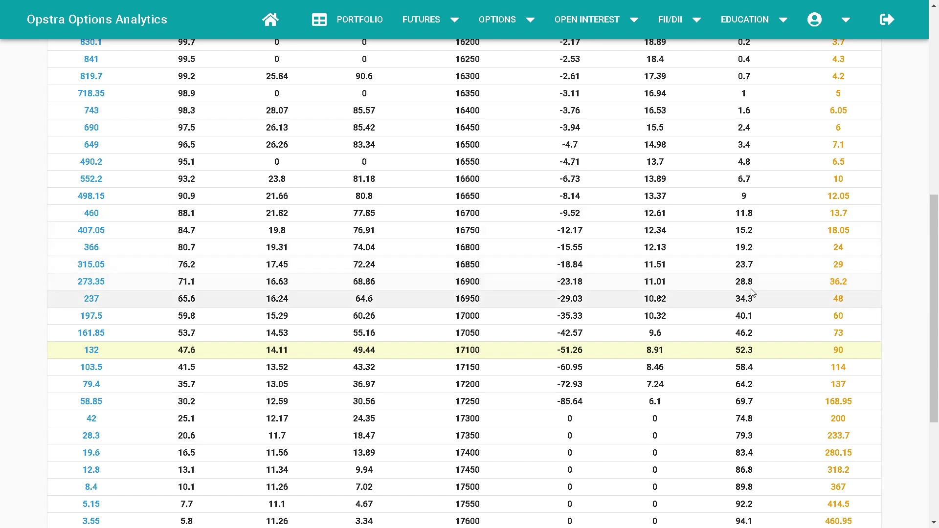
mouse_move(835, 282)
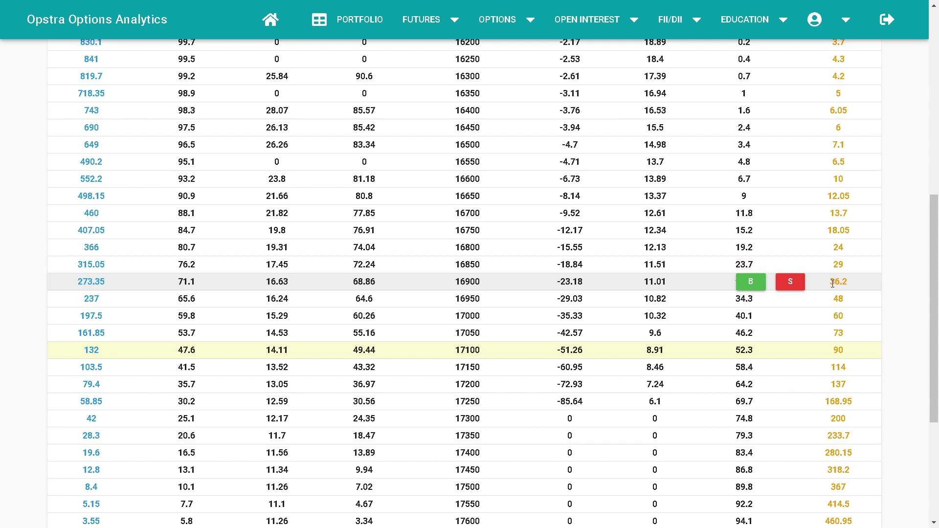
left_click(797, 283)
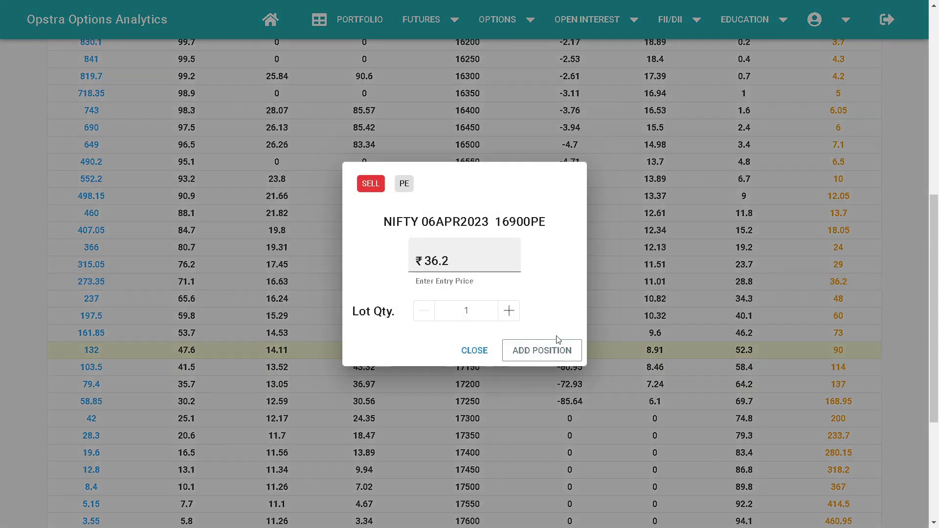
left_click(523, 352)
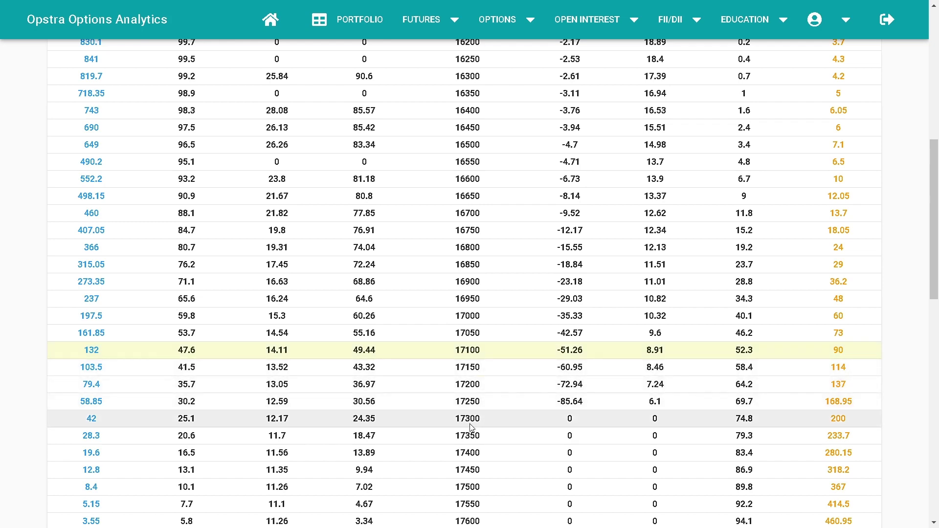
mouse_move(114, 423)
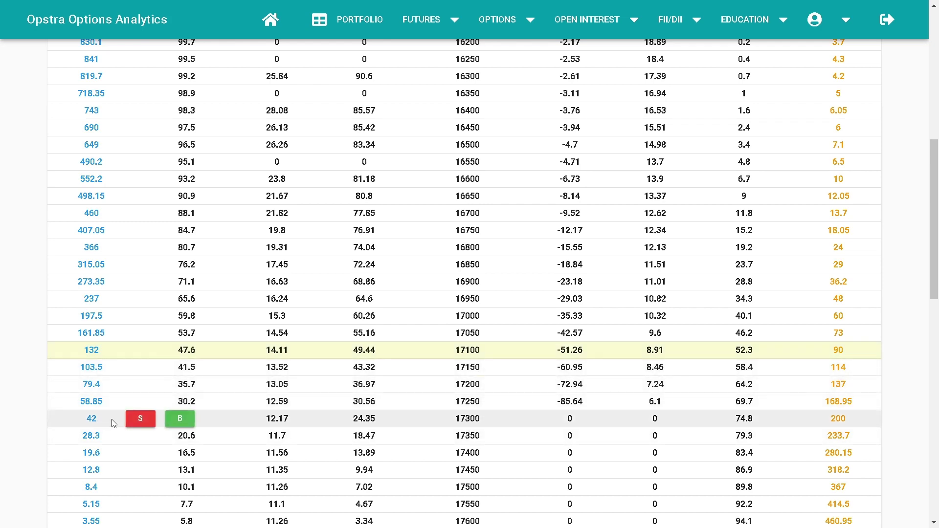
left_click(141, 420)
left_click(568, 355)
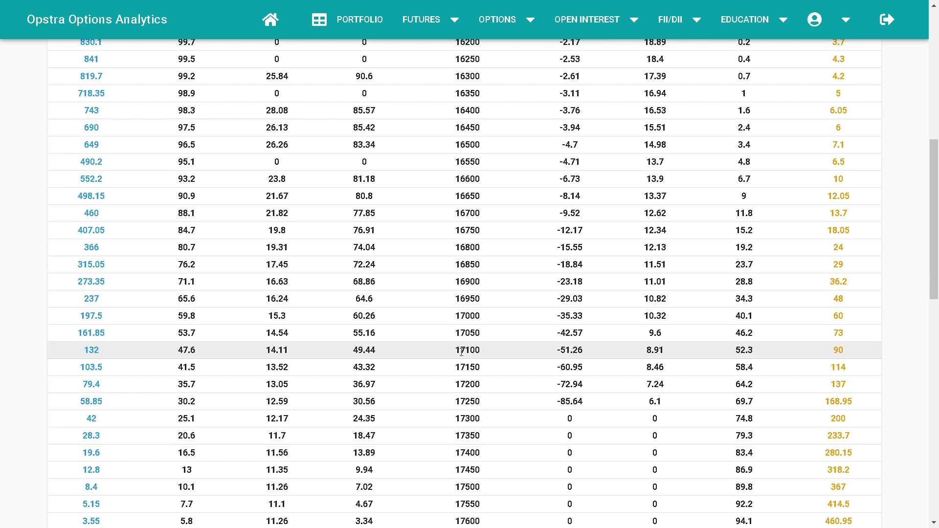
- Collapse the option chain and examine the short strangle's payoff chart, probability of profit and breakevens
scroll(461, 351, "up", 3)
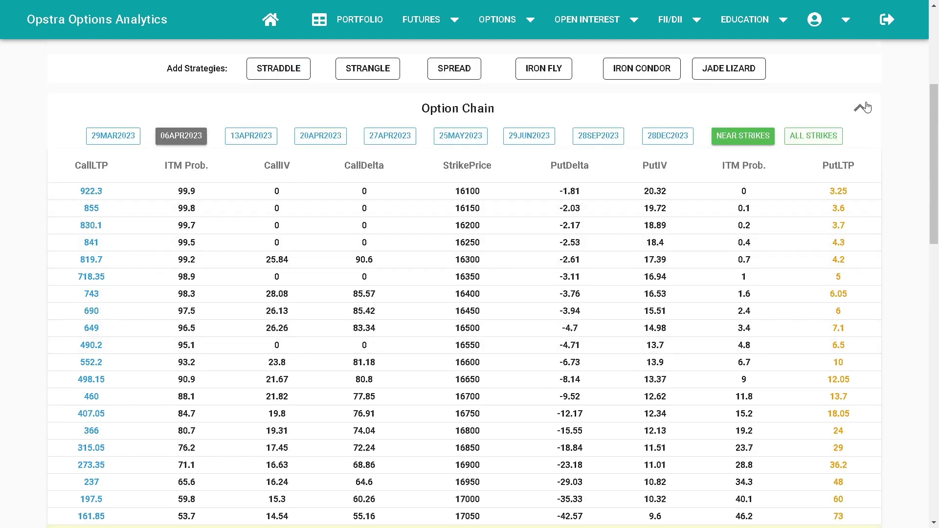
left_click(864, 106)
scroll(823, 243, "down", 2)
scroll(827, 255, "up", 1)
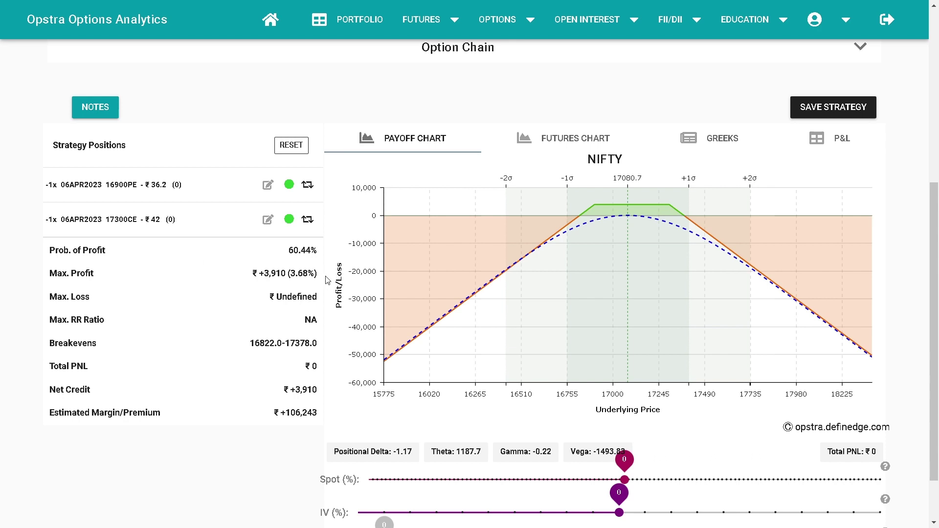
- Reset the positions and build a long strangle by buying one 06APR2023 16800 CE at 366 and one 17400 PE at 280.15
left_click(292, 145)
left_click(841, 362)
scroll(684, 380, "down", 6)
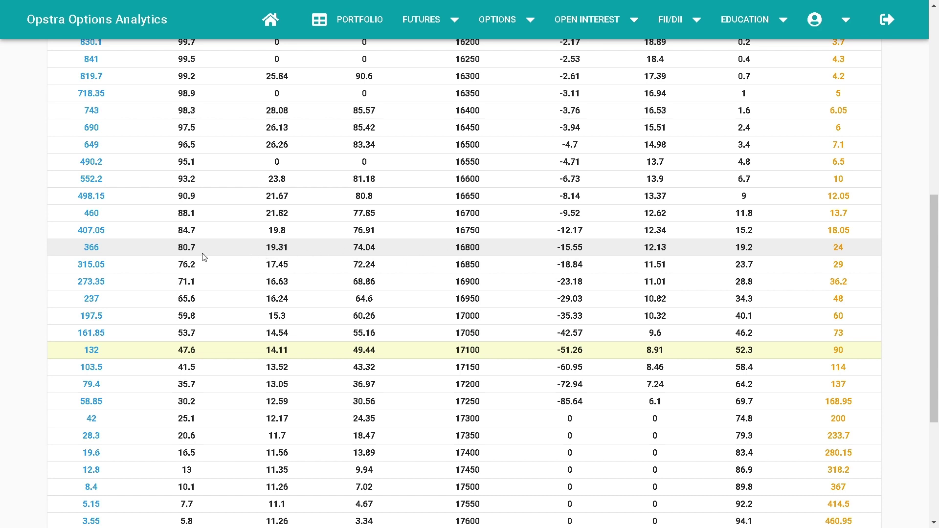
mouse_move(114, 251)
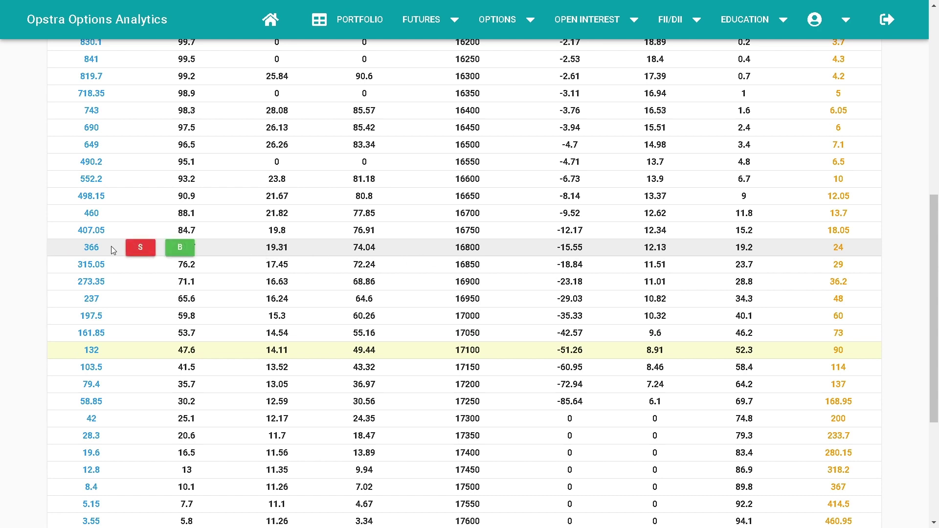
left_click(179, 248)
left_click(545, 352)
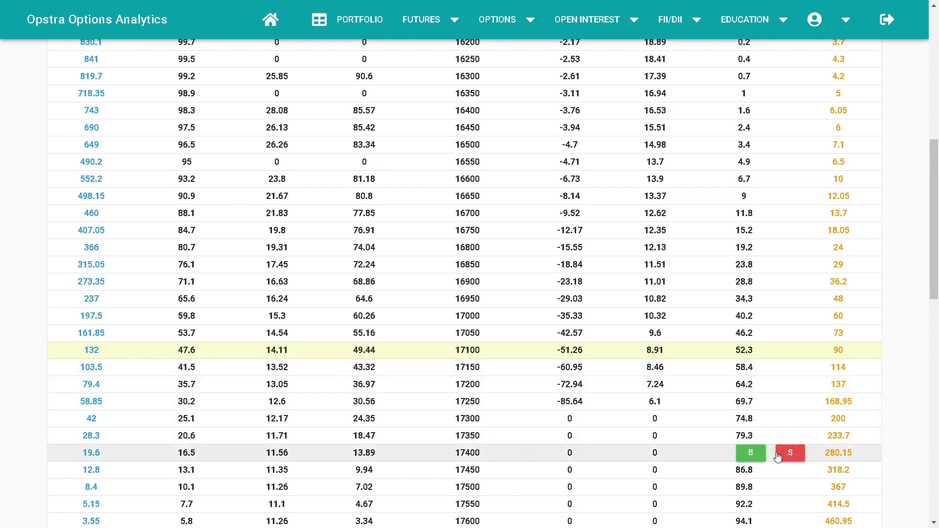
left_click(750, 453)
left_click(526, 356)
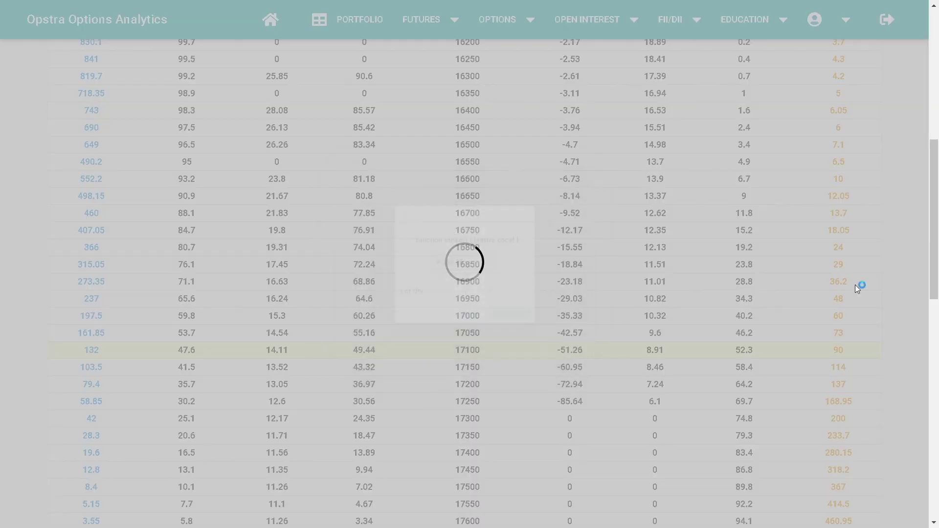
- Collapse the option chain and examine the long strangle's payoff chart, maximum loss and breakevens
scroll(856, 220, "up", 5)
left_click(860, 170)
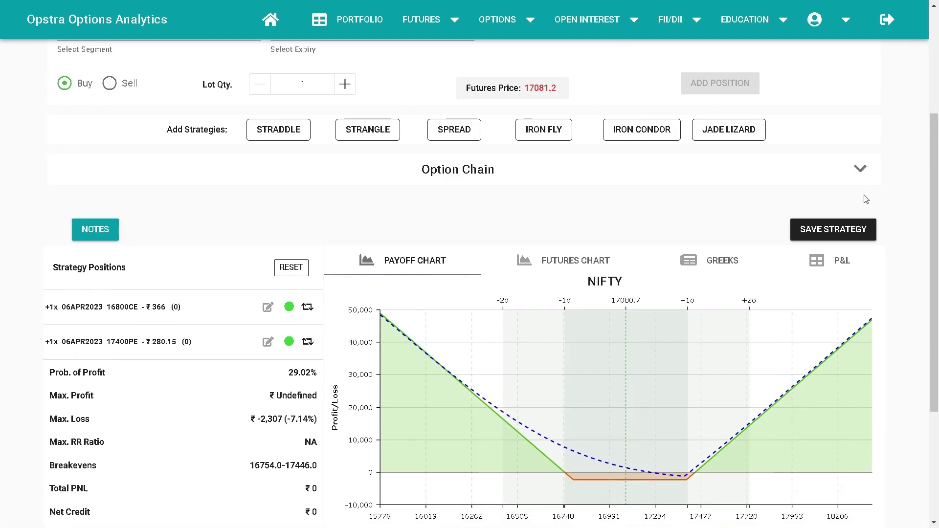
scroll(873, 281, "down", 3)
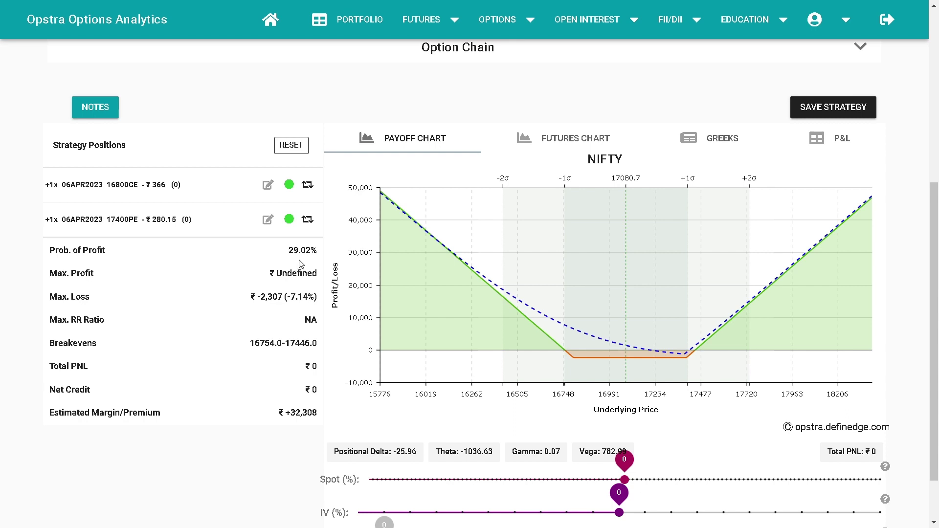
scroll(301, 264, "up", 1)
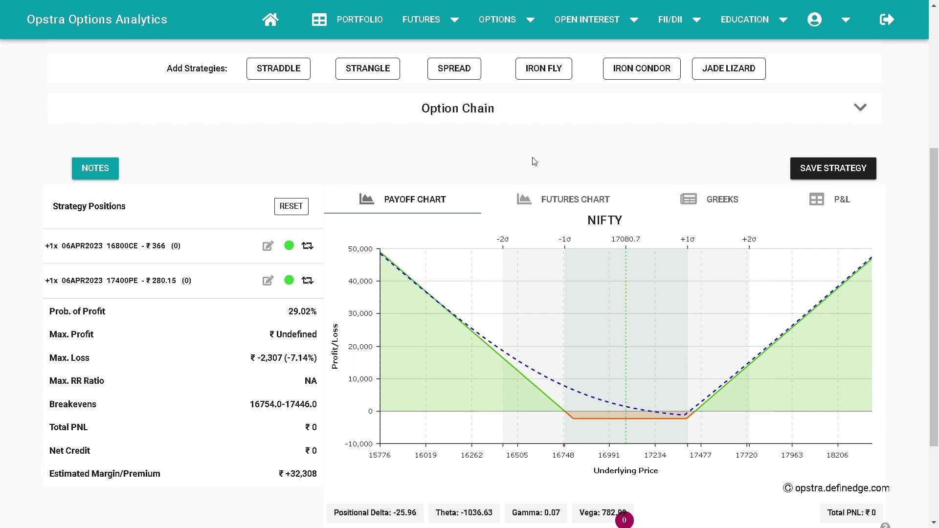
- Switch to Kite's Baskets page and create a new basket named straddle
left_click(469, 44)
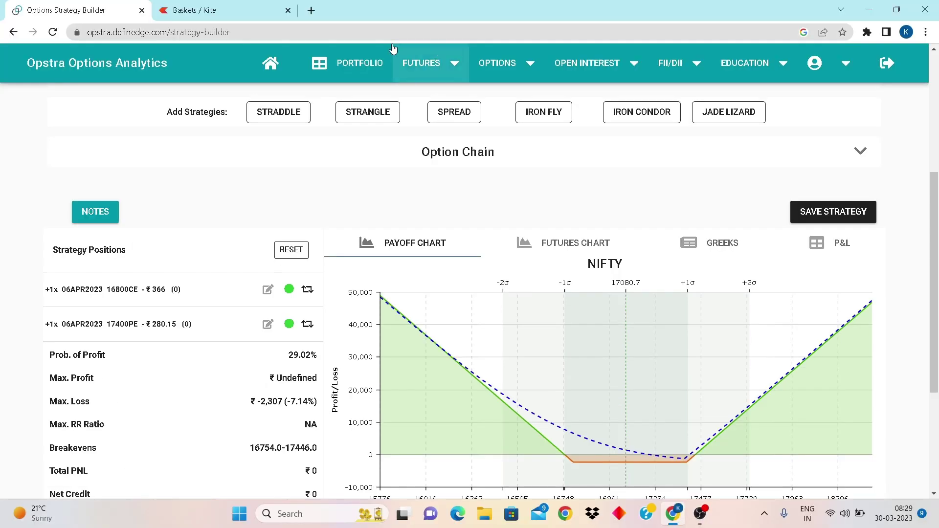
left_click(256, 11)
left_click(603, 302)
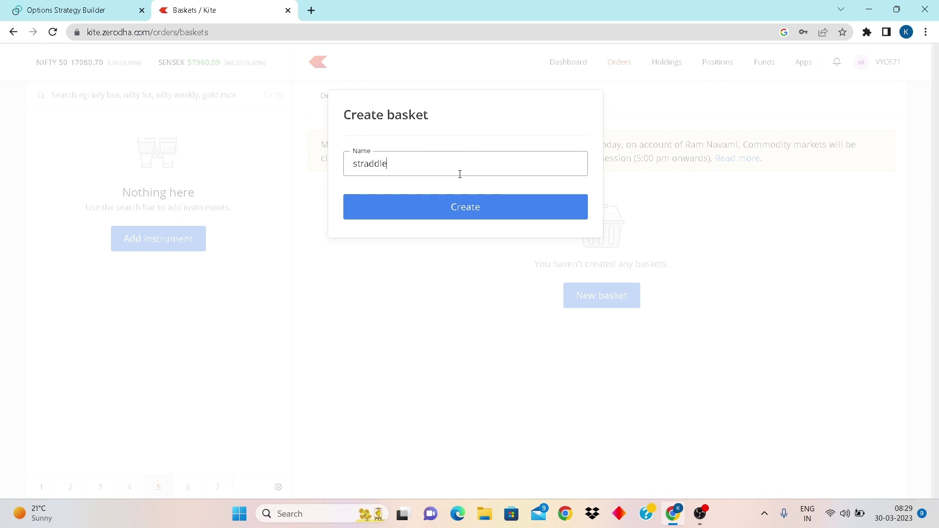
type("straddle")
left_click(485, 212)
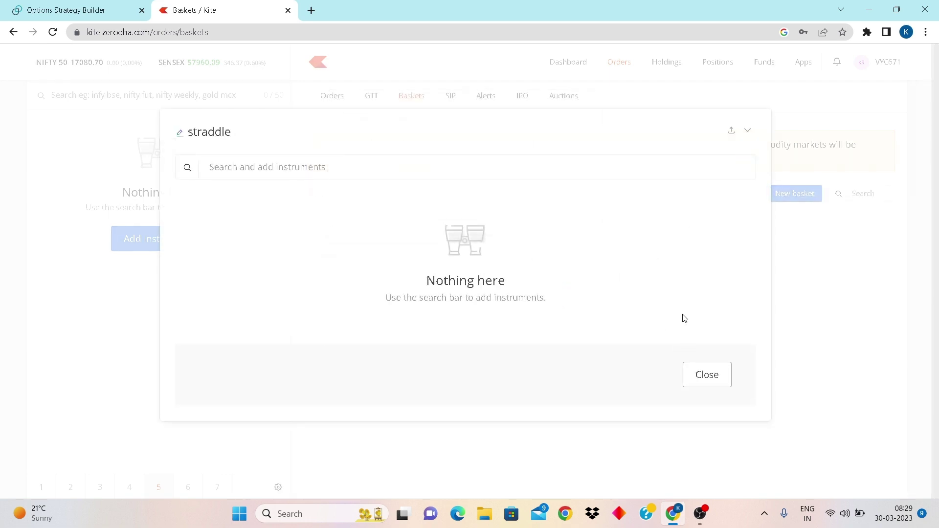
left_click(718, 379)
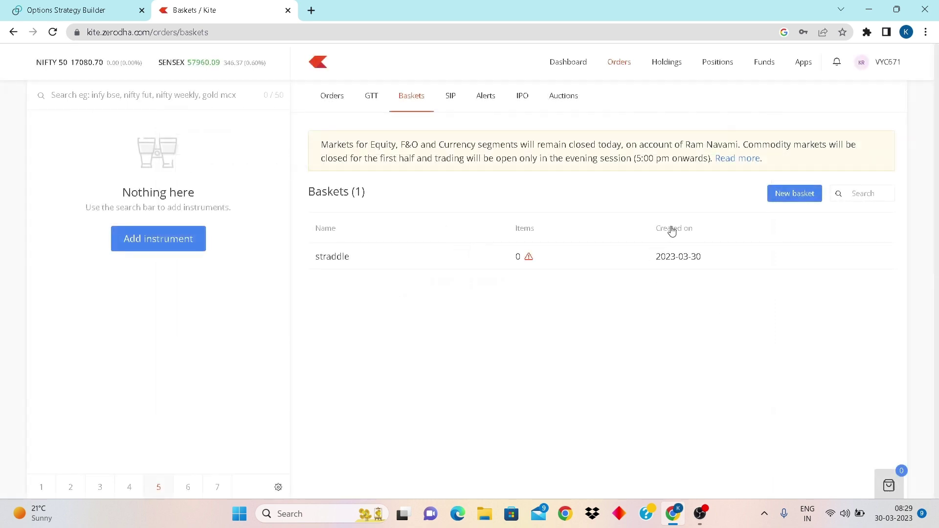
- Create a second basket named strangle
left_click(802, 194)
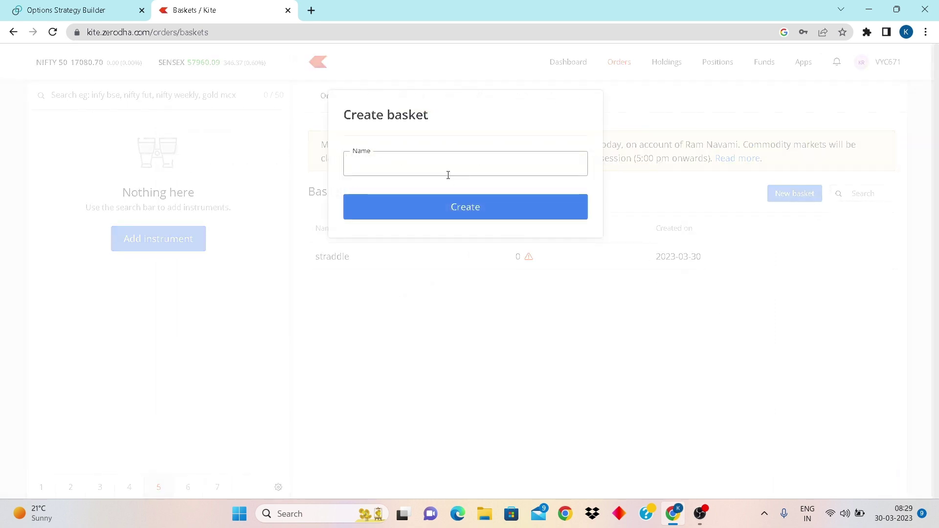
type("strangle")
left_click(464, 205)
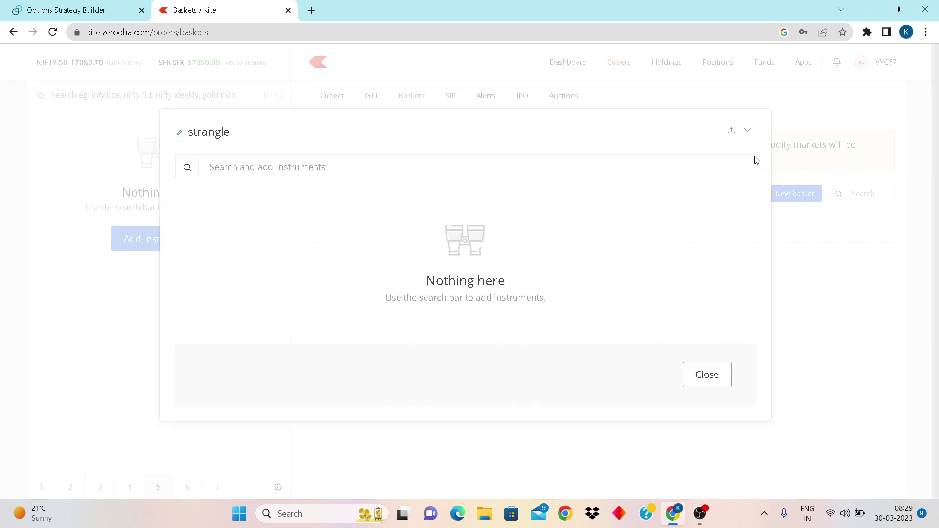
left_click(707, 375)
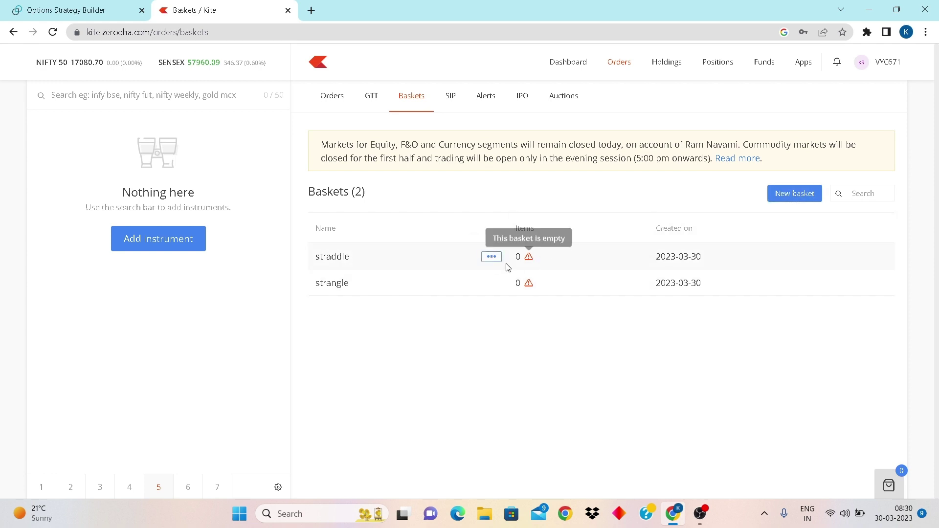
- Rename the straddle basket as straddle sell
left_click(491, 257)
left_click(442, 279)
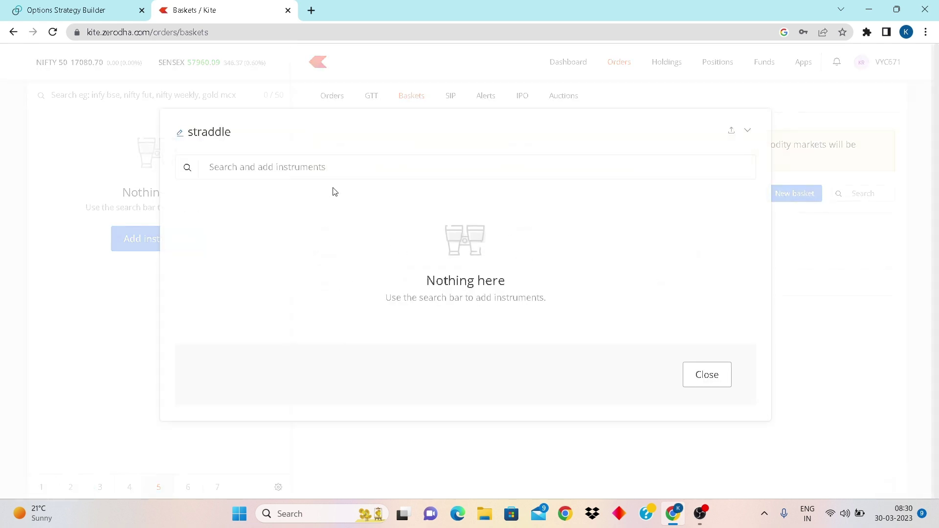
left_click(180, 132)
type("sell")
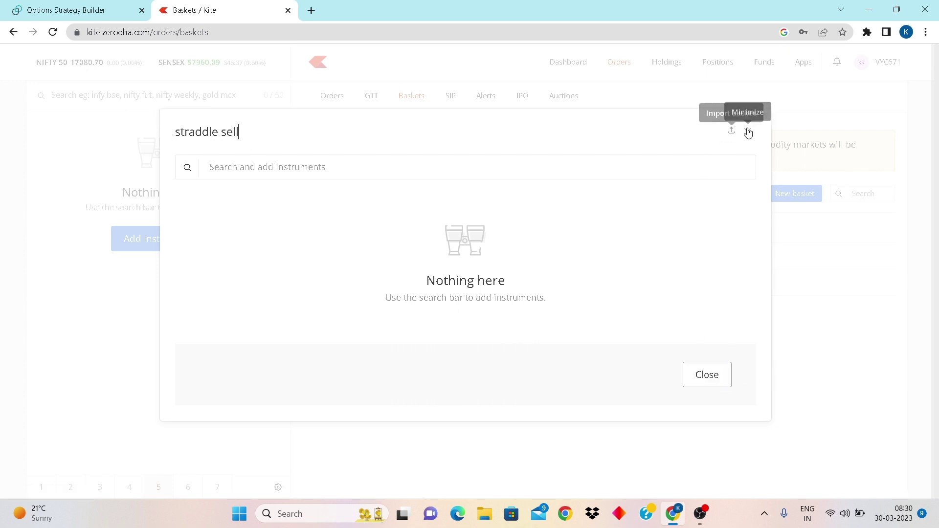
left_click(707, 374)
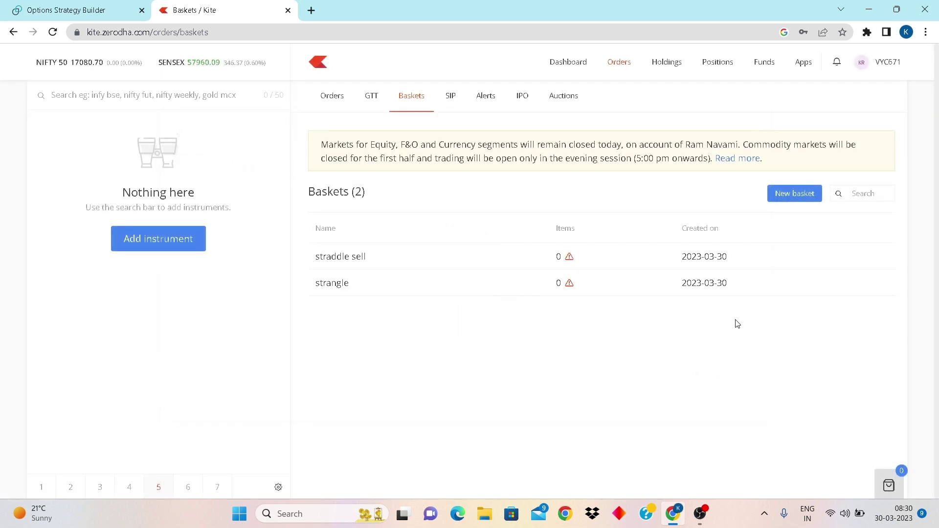
- Rename the strangle basket as strangle sell
left_click(533, 284)
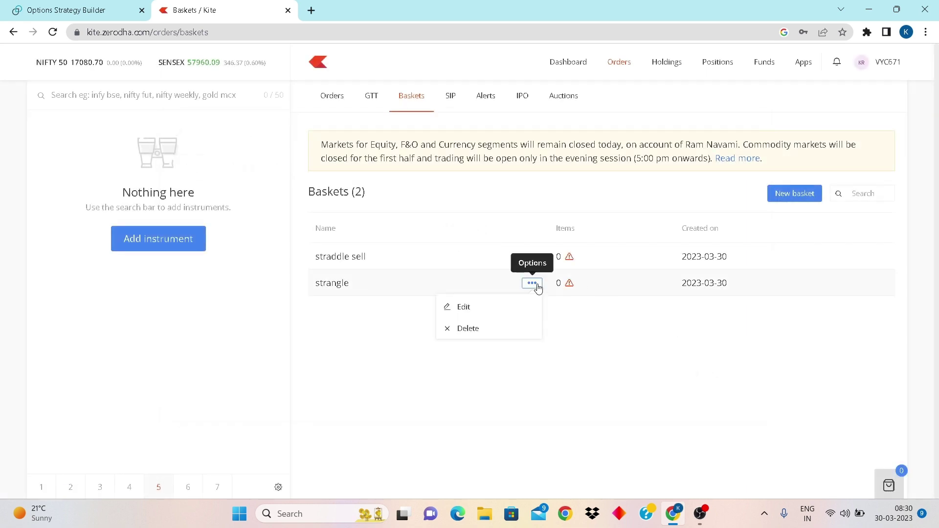
left_click(481, 314)
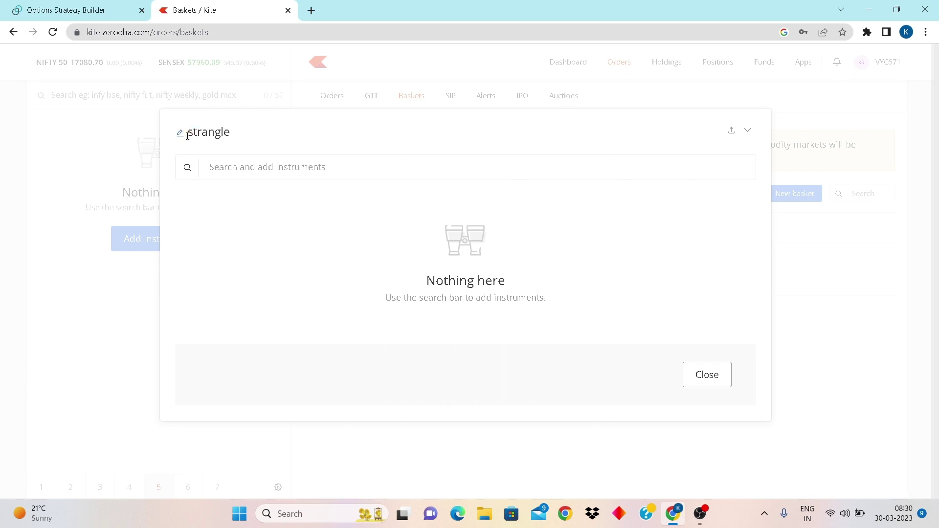
left_click(187, 133)
type("sell")
left_click(705, 376)
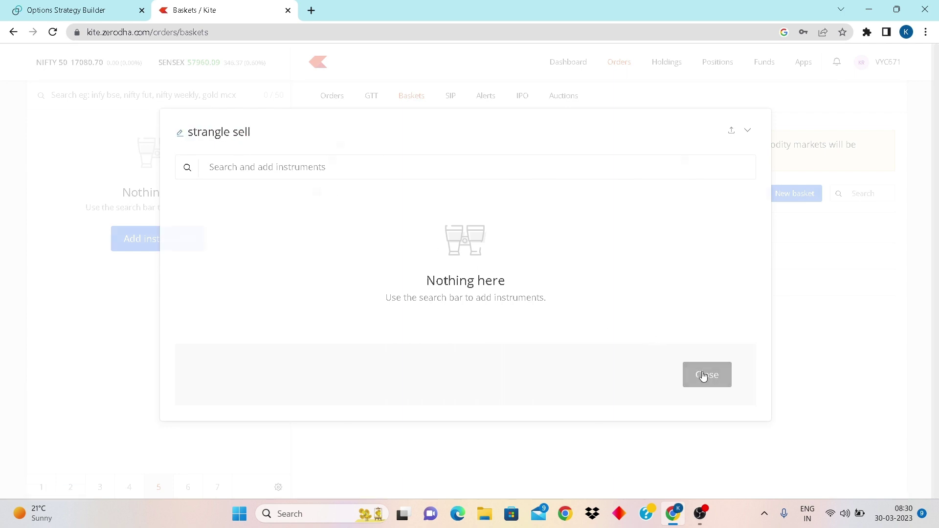
- Create a third basket named straddle buy
left_click(794, 193)
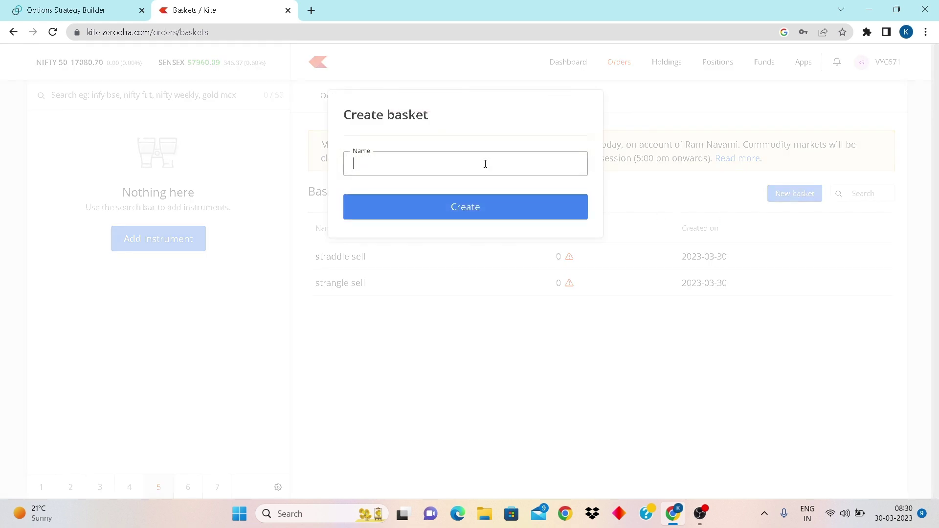
type("straddle buy")
left_click(478, 208)
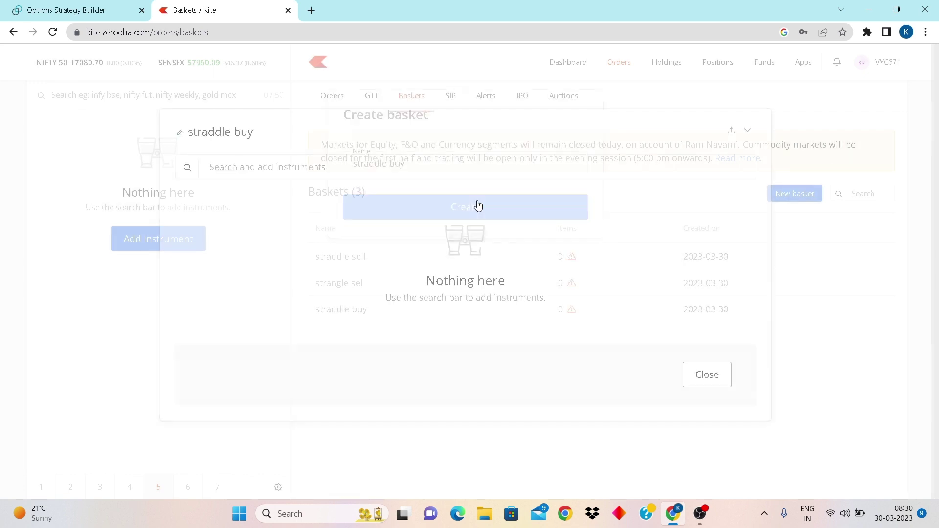
left_click(709, 375)
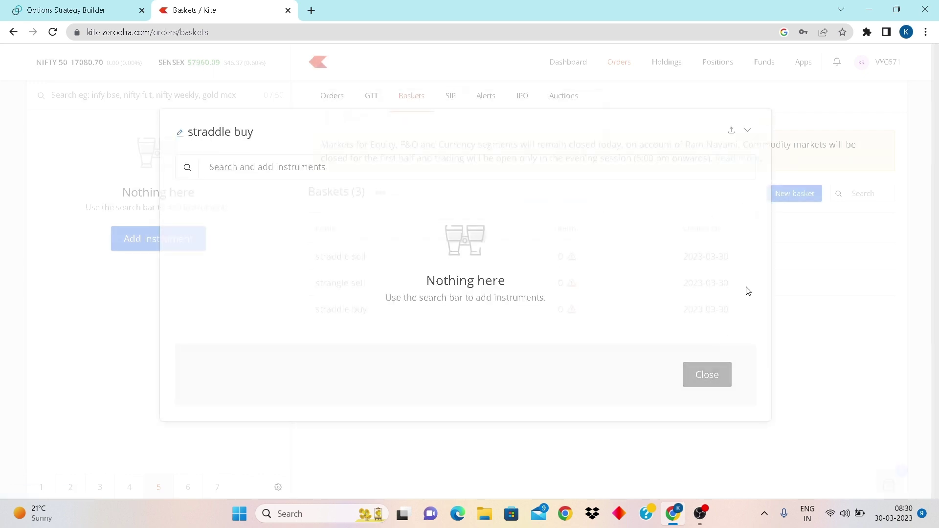
- Create a fourth basket, again naming it strangle sell
left_click(794, 193)
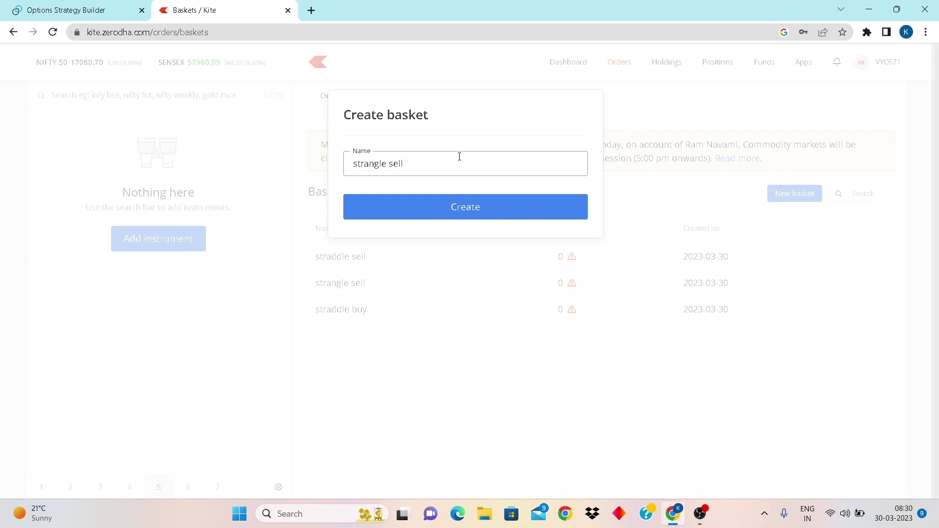
key("Return")
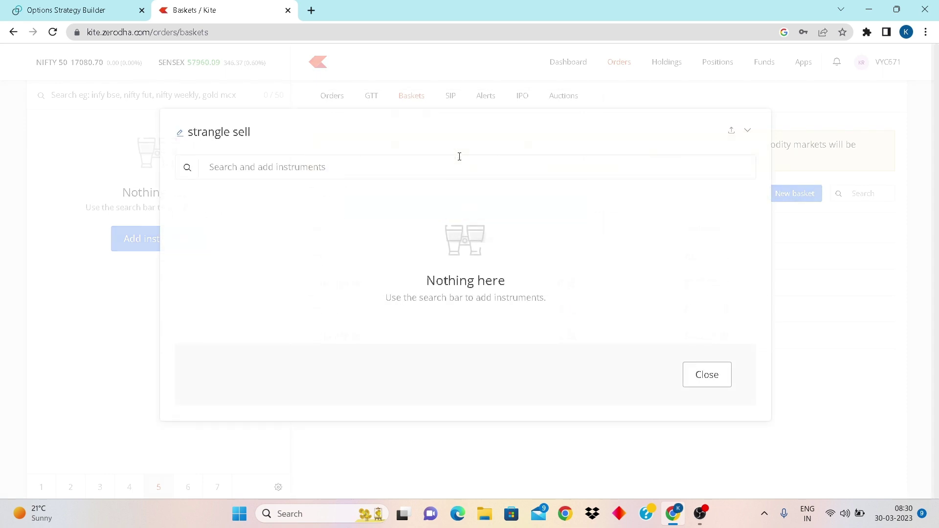
left_click(724, 378)
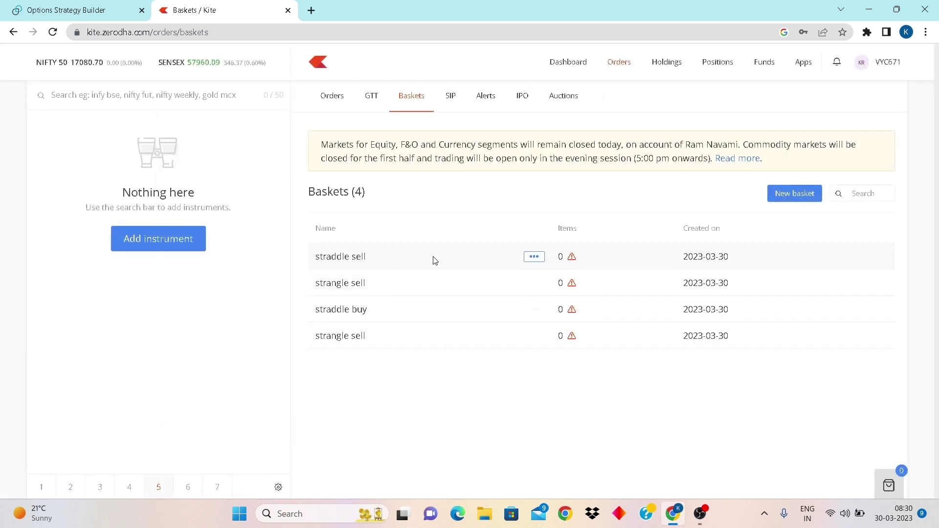
- Switch to the Opstra strategy builder and select BANKNIFTY as the underlying index
left_click(71, 6)
scroll(258, 123, "up", 5)
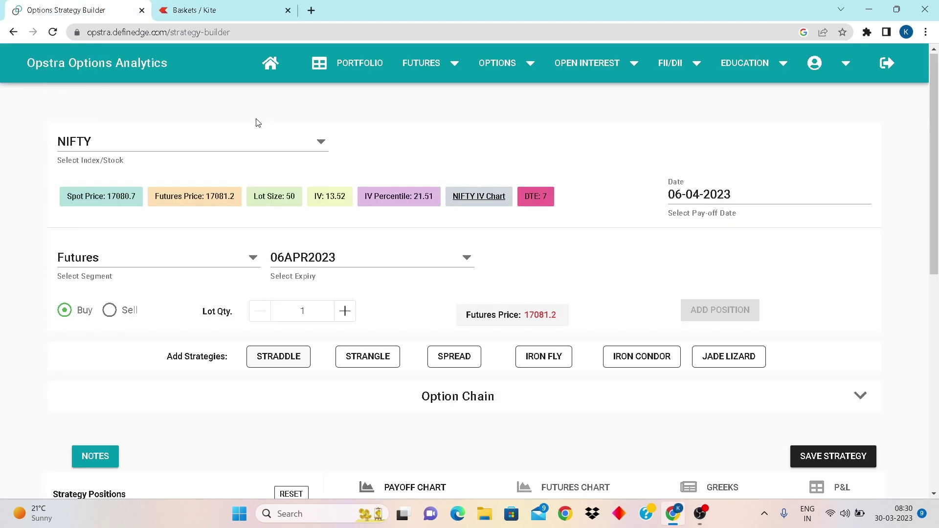
left_click(229, 147)
left_click(111, 204)
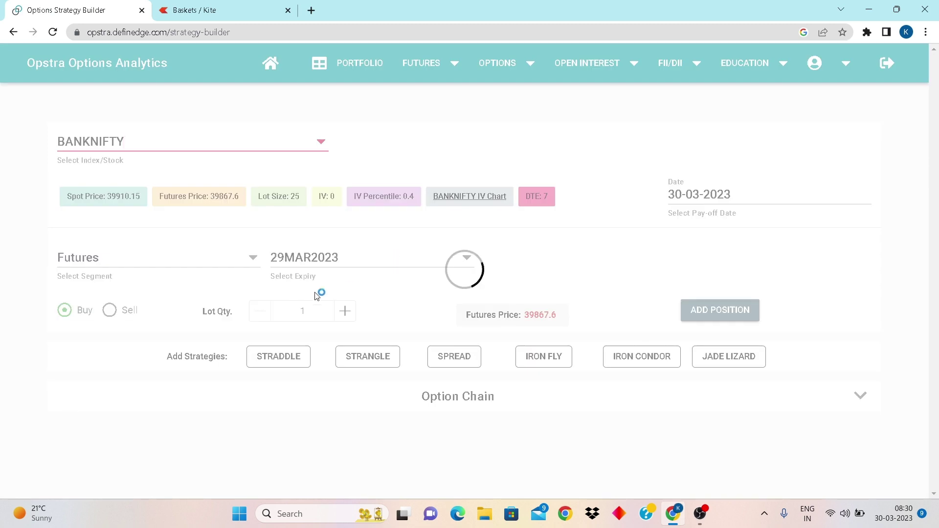
- Expand the BANKNIFTY option chain for the 06APR2023 expiry and examine the premiums around the at-the-money strike
left_click(780, 399)
scroll(449, 250, "down", 3)
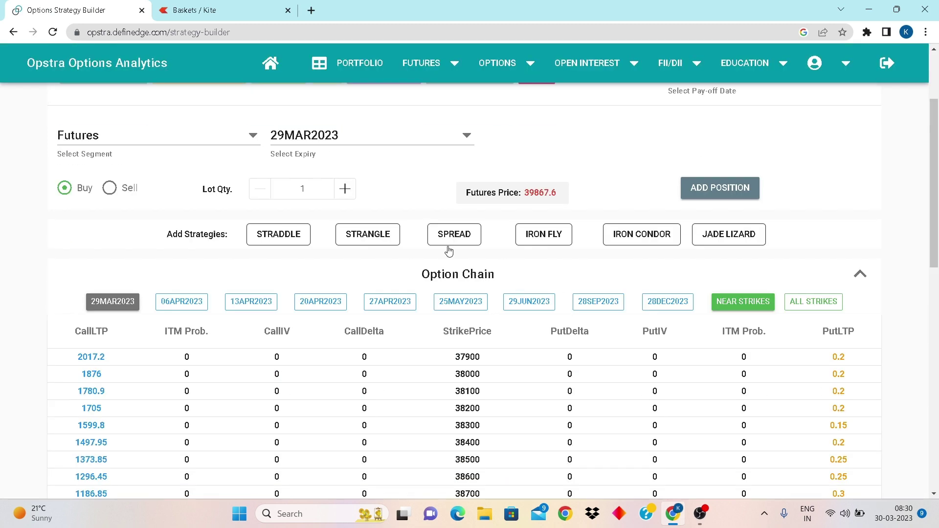
left_click(184, 302)
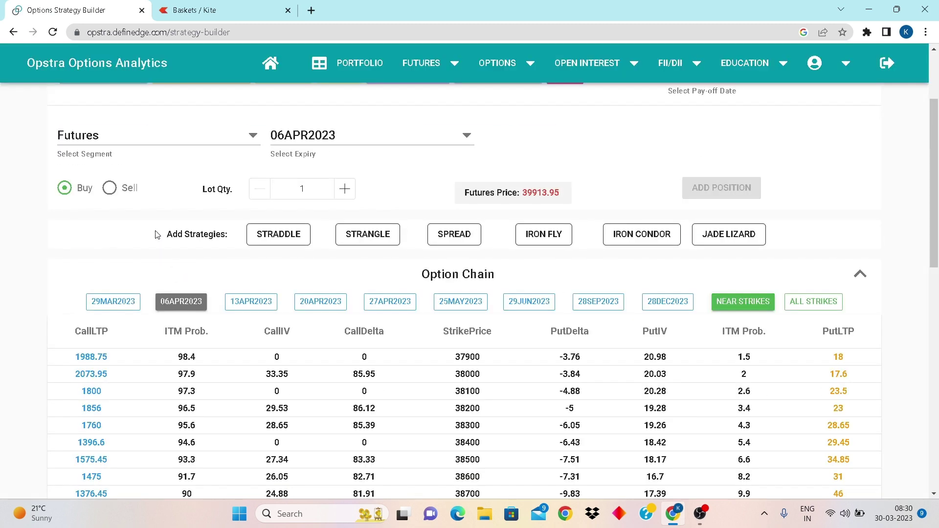
scroll(237, 248, "down", 9)
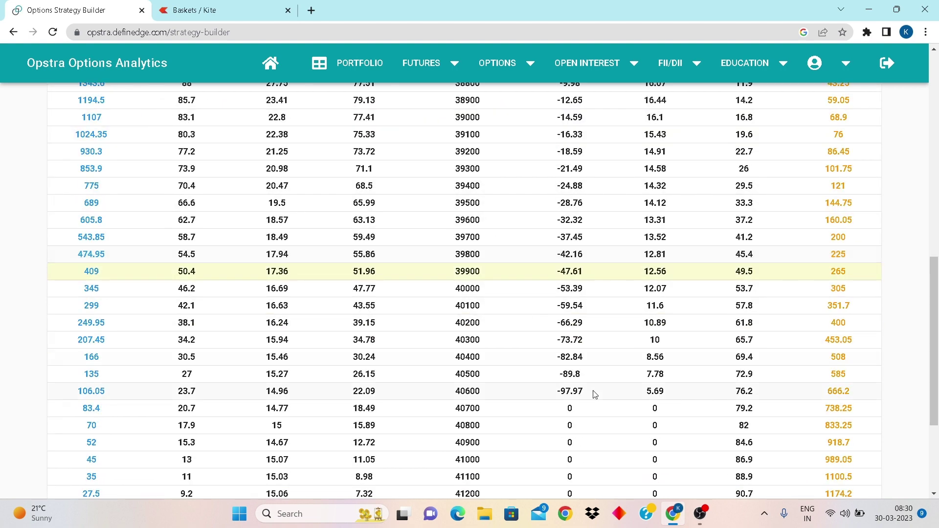
mouse_move(87, 320)
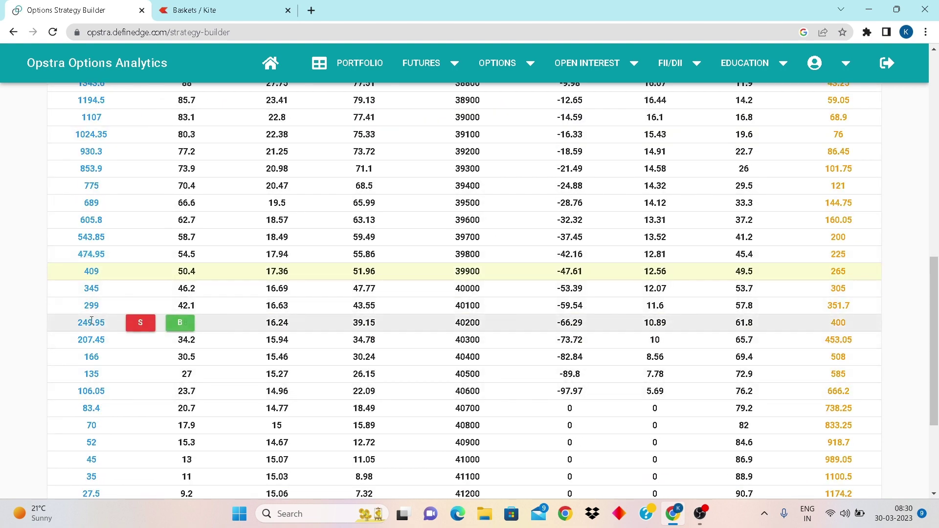
scroll(87, 321, "up", 12)
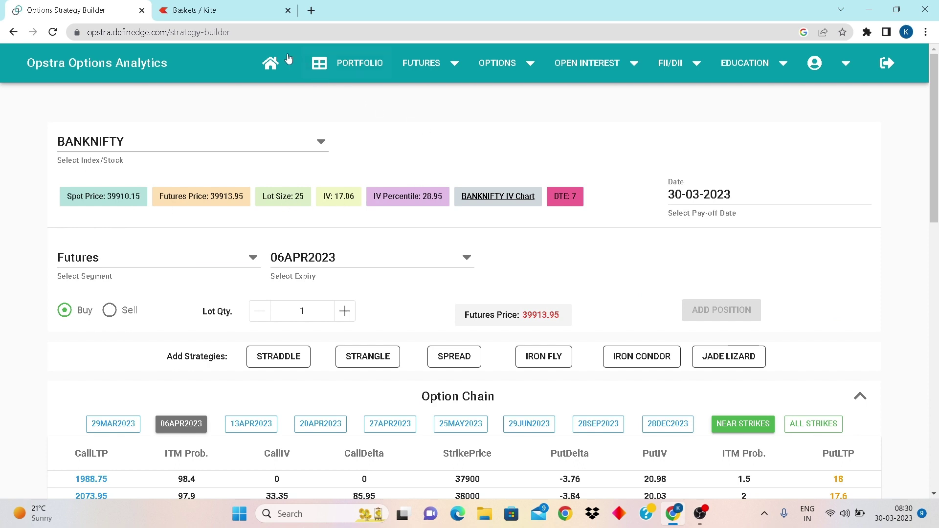
- Switch back to Kite and open the straddle sell basket for editing
left_click(213, 6)
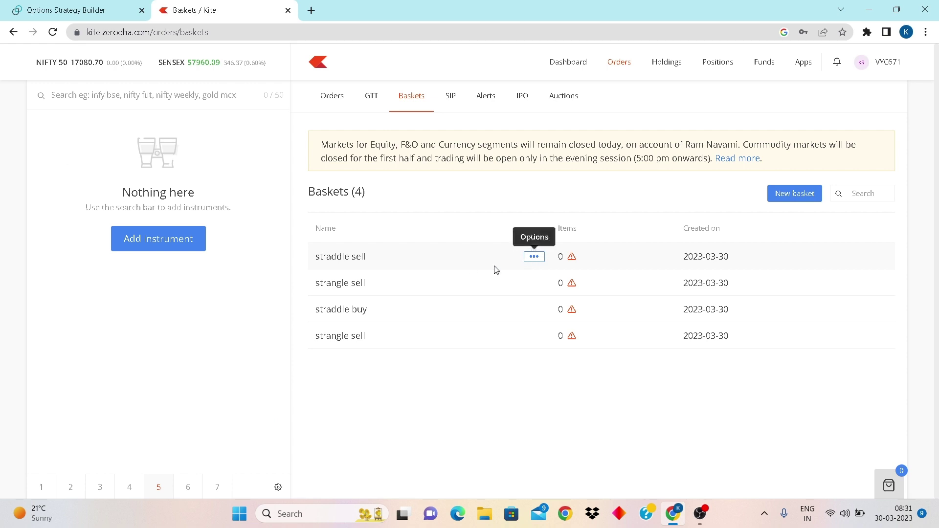
left_click(533, 258)
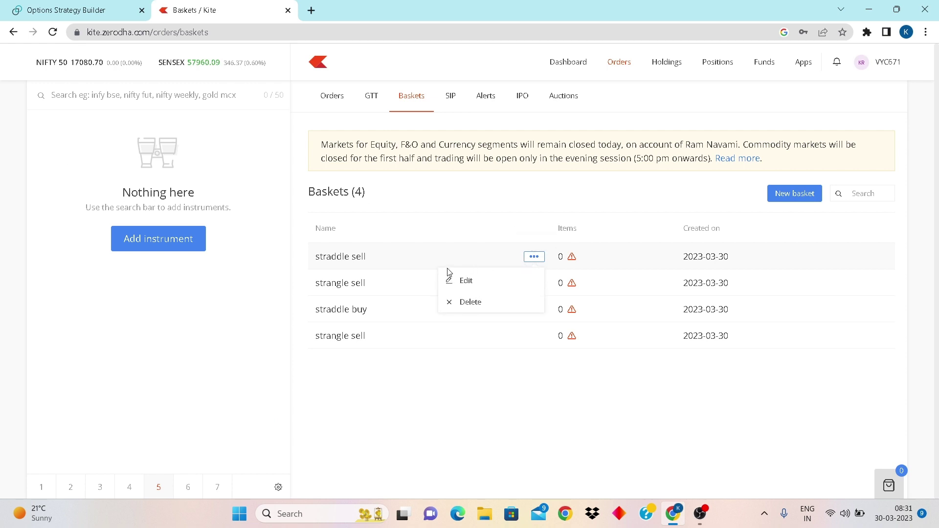
left_click(329, 256)
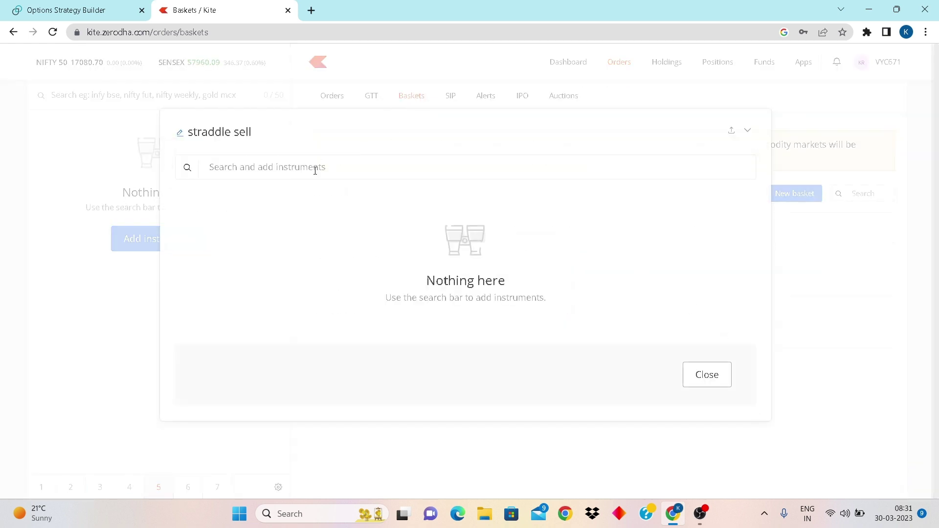
- Add a sell order for BANKNIFTY 6th APR 40000 CE, quantity 25, overnight at market, to the straddle sell basket
left_click(315, 170)
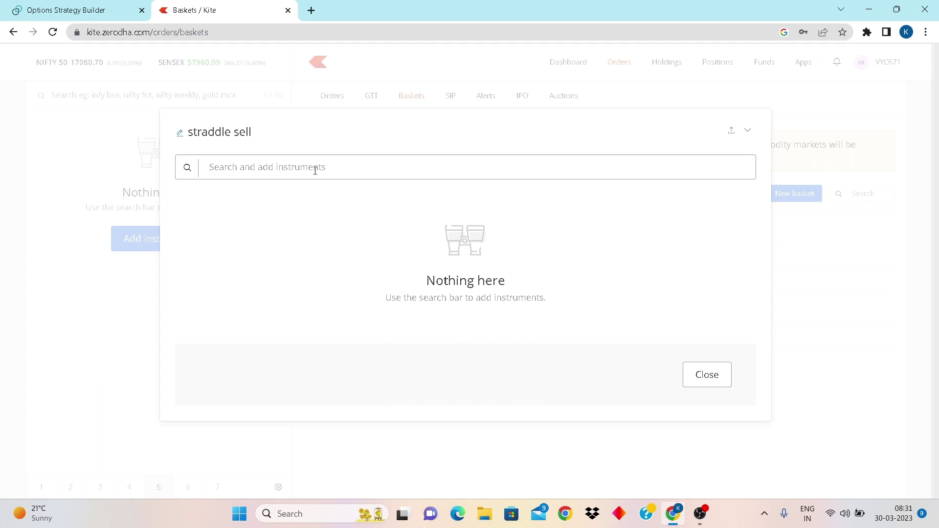
type("ba")
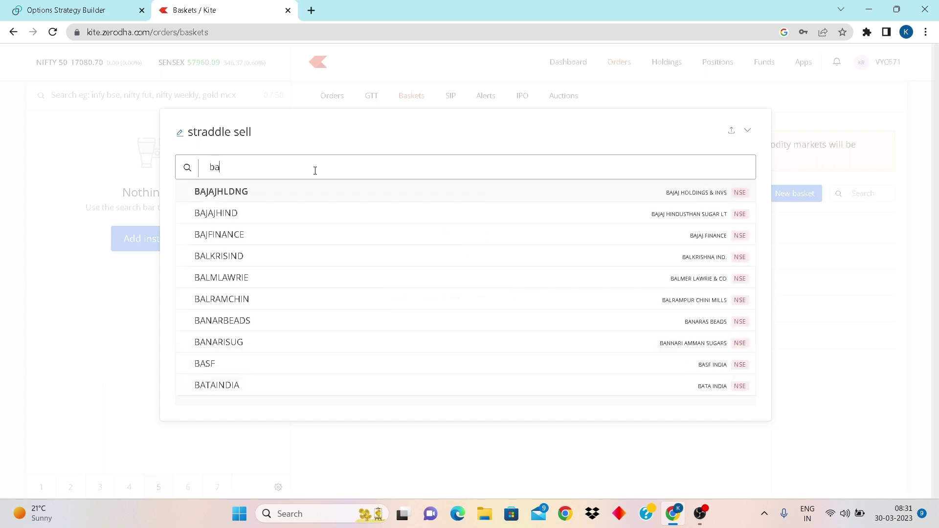
type("nknifty ")
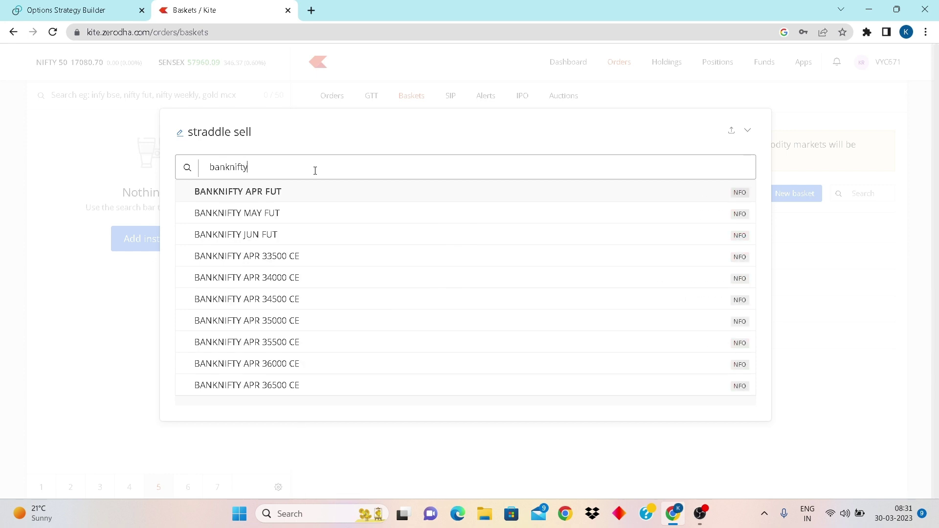
type("4000")
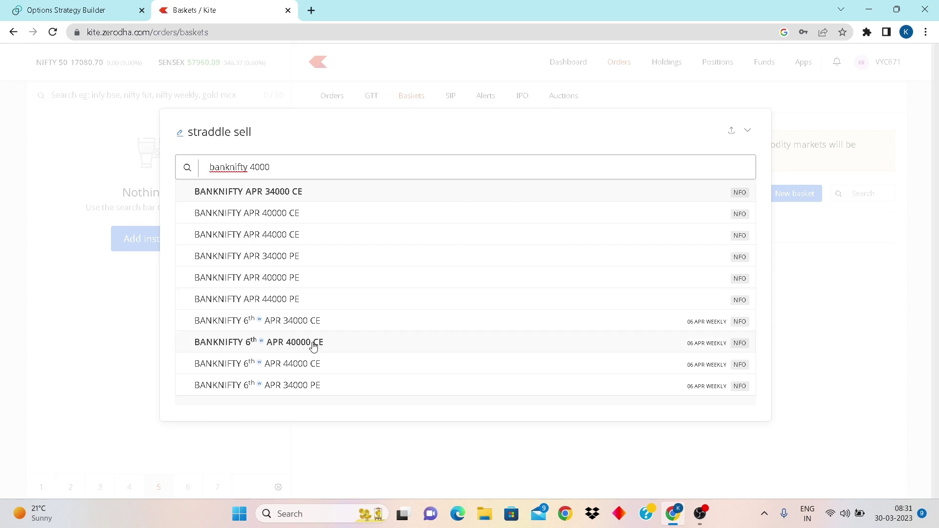
left_click(386, 342)
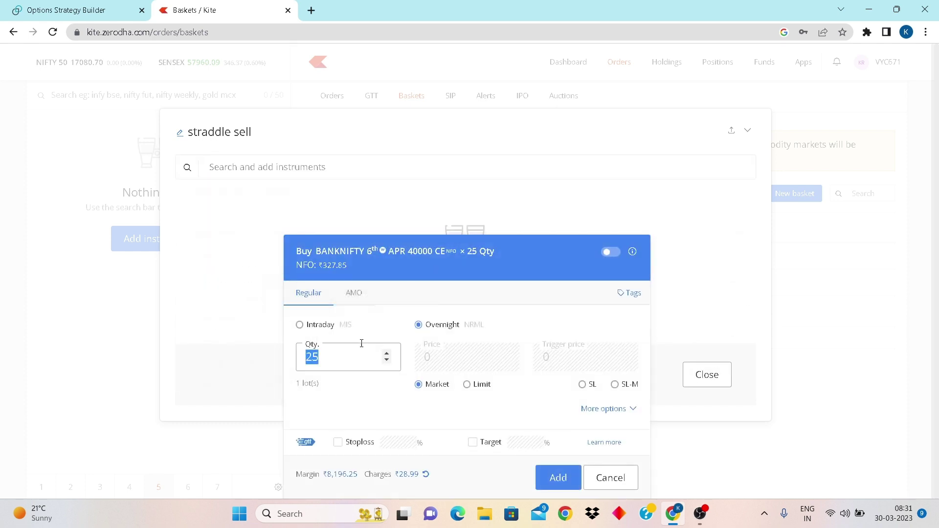
left_click(516, 331)
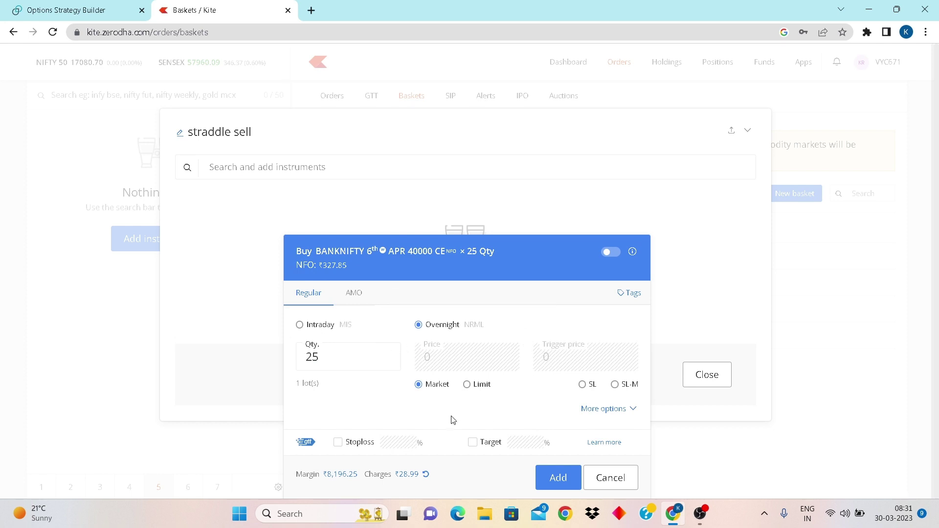
left_click(610, 252)
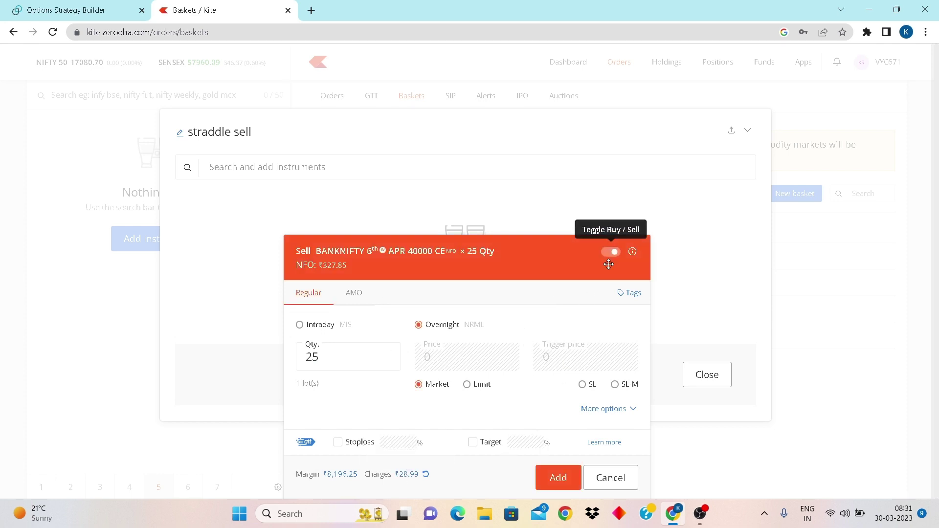
left_click(552, 479)
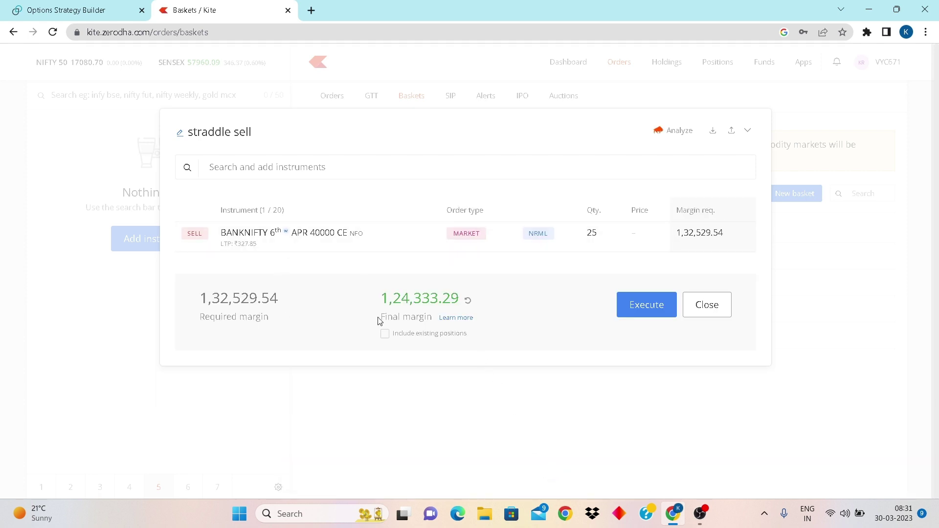
- Add a market sell order for BANKNIFTY 6th APR 40000 PE, quantity 25, to the straddle sell basket, then review and close it
left_click(260, 168)
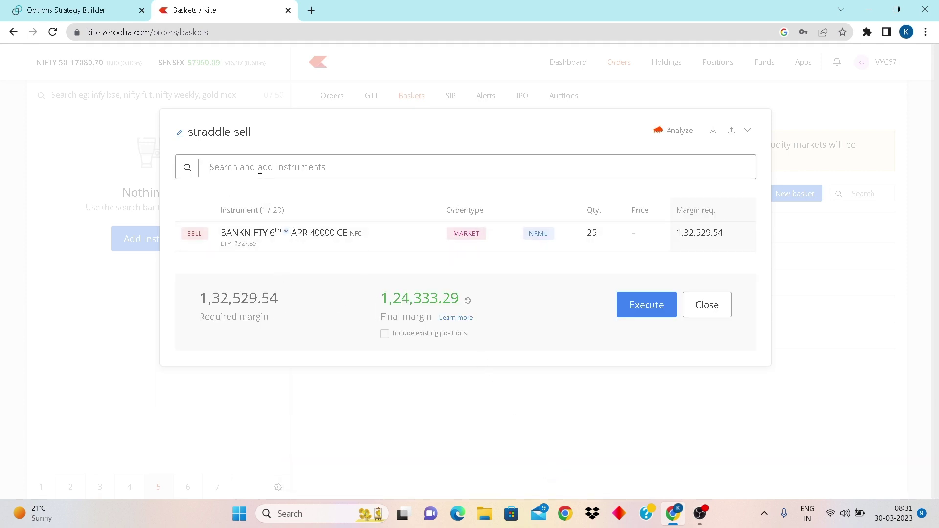
type("ban")
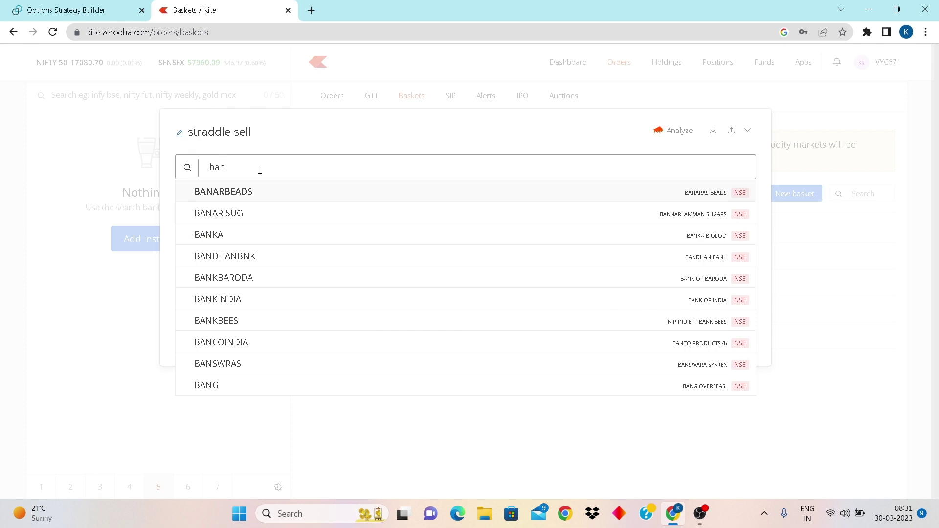
type("kni")
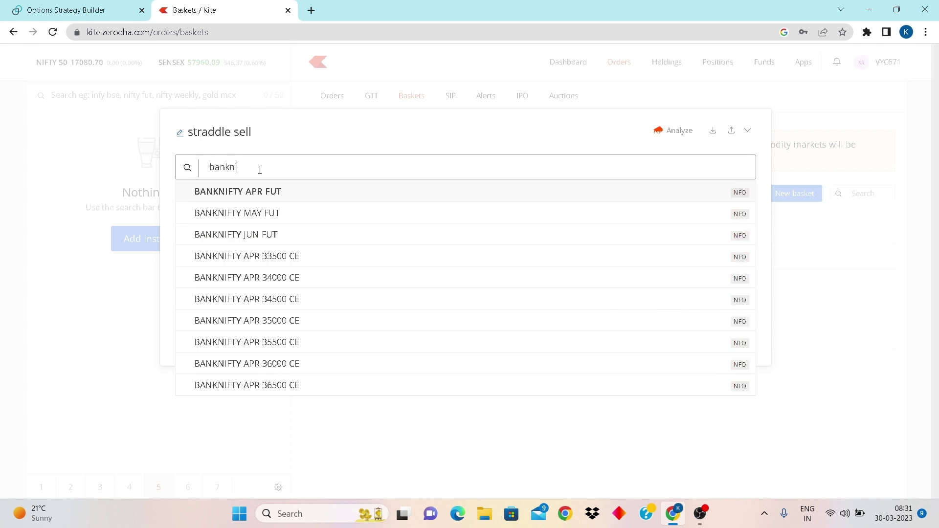
type("fty 4000")
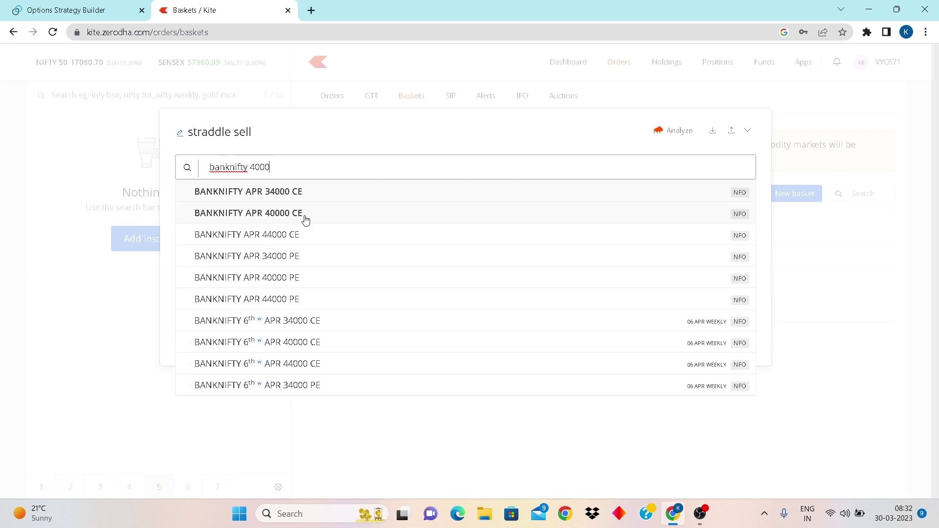
type("0")
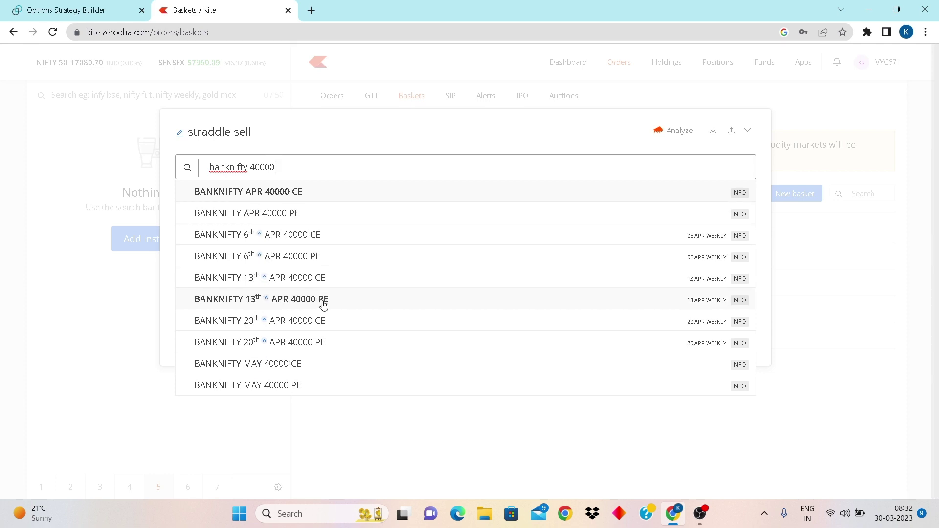
left_click(323, 264)
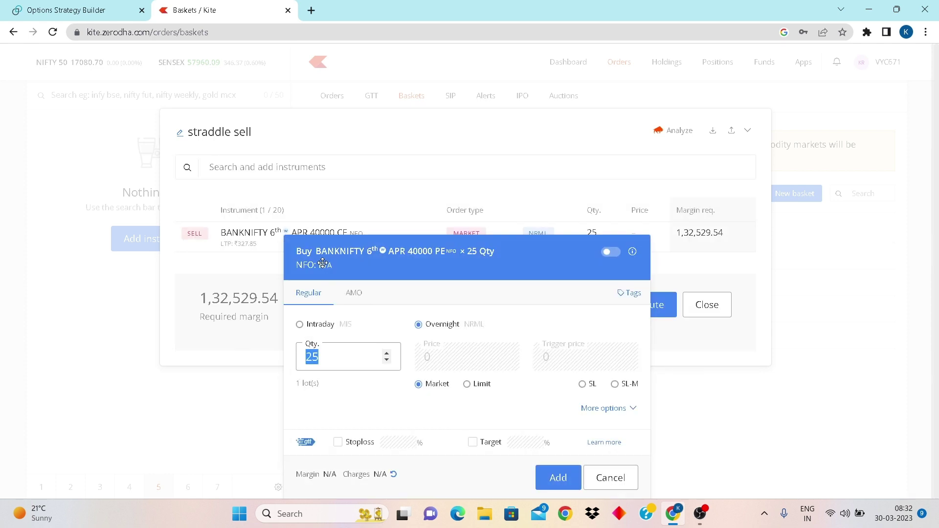
left_click(609, 252)
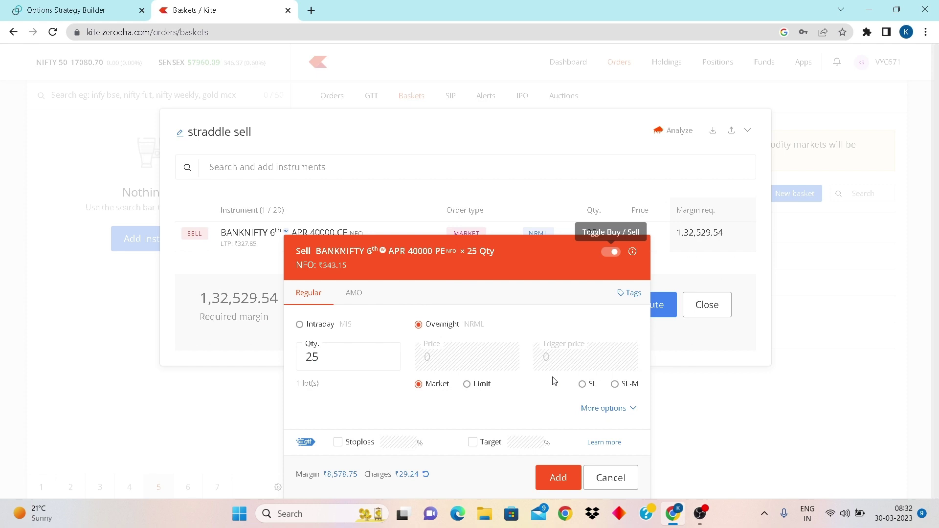
left_click(552, 478)
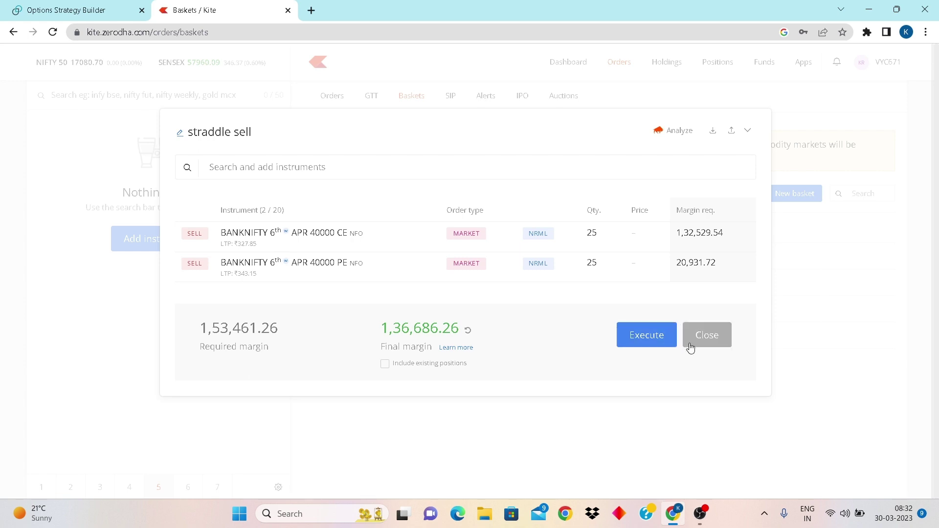
left_click(707, 335)
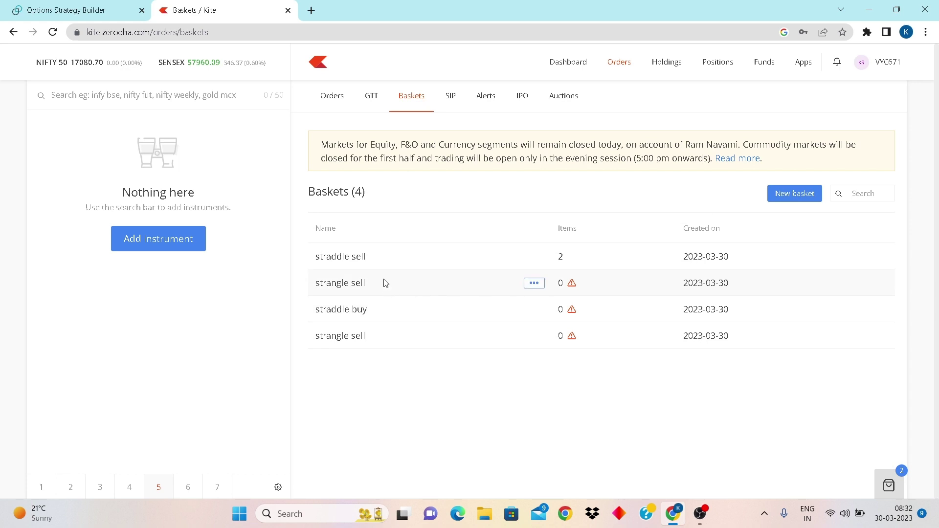
left_click(342, 255)
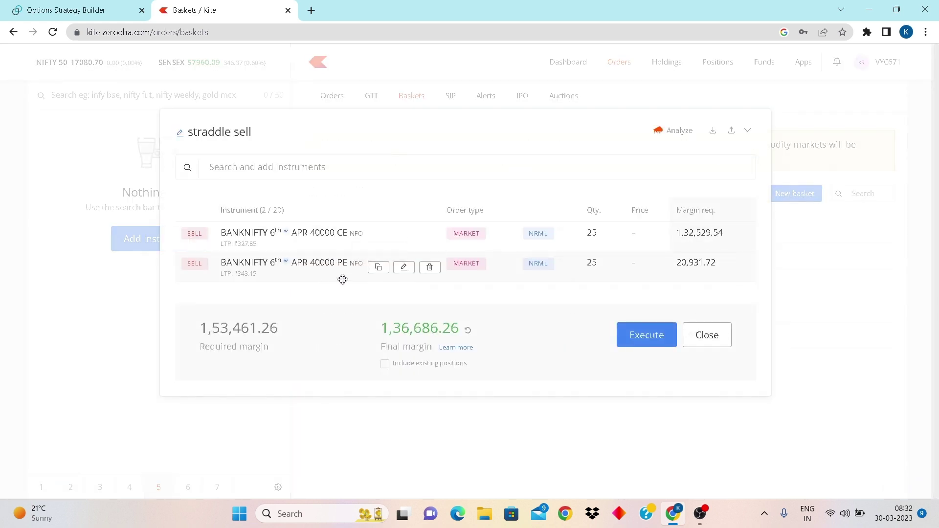
left_click(706, 338)
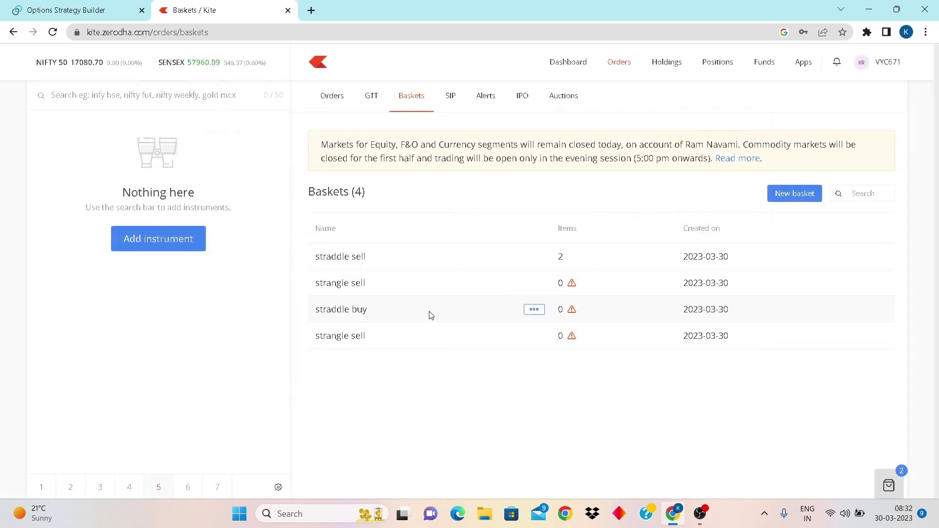
- Open the straddle buy basket and add a market buy order for BANKNIFTY 6th APR 39900 CE, quantity 25
left_click(351, 314)
left_click(289, 167)
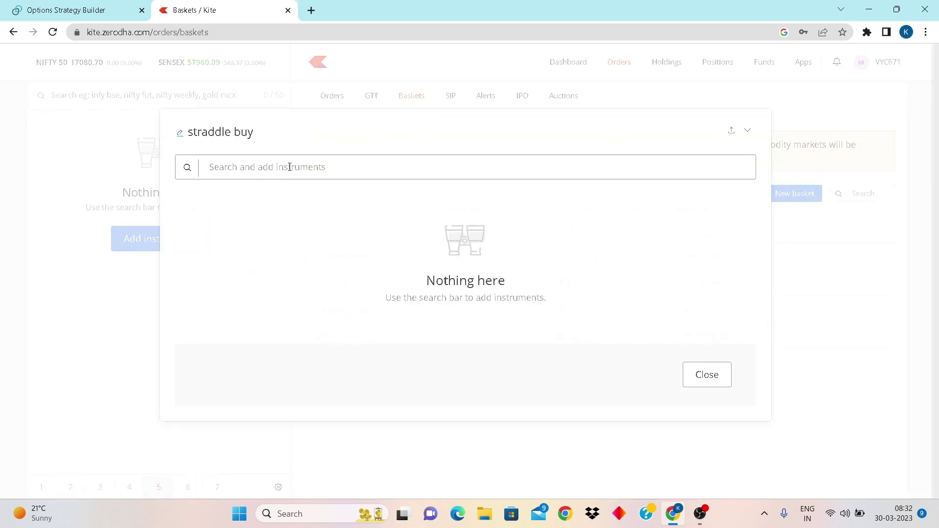
type("ba")
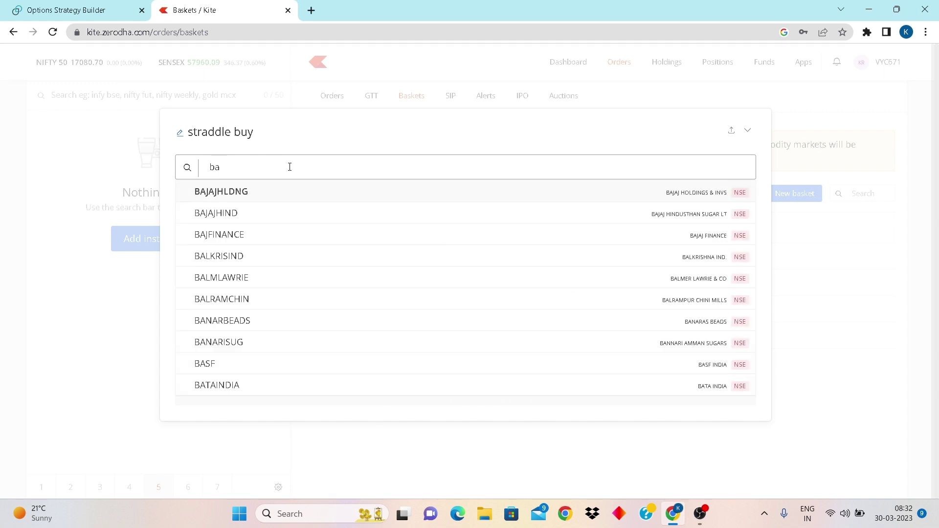
type("n")
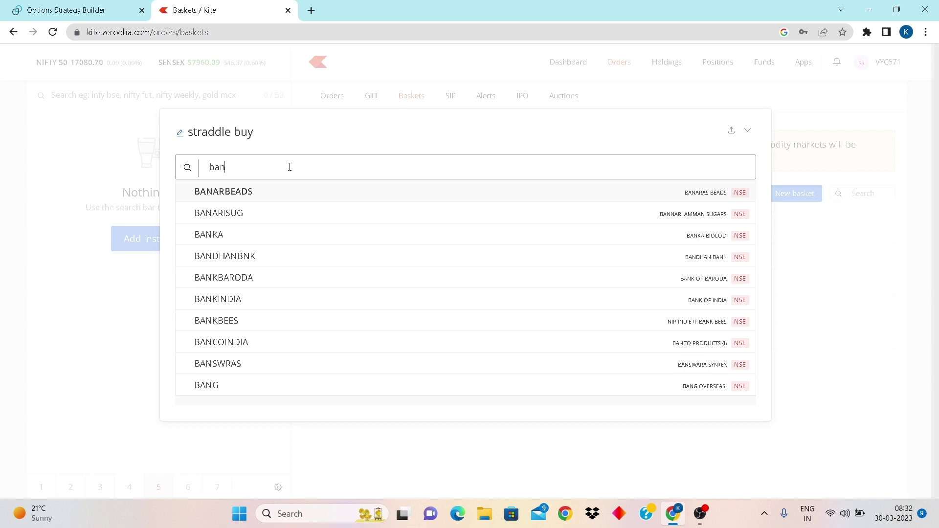
type("knifty ")
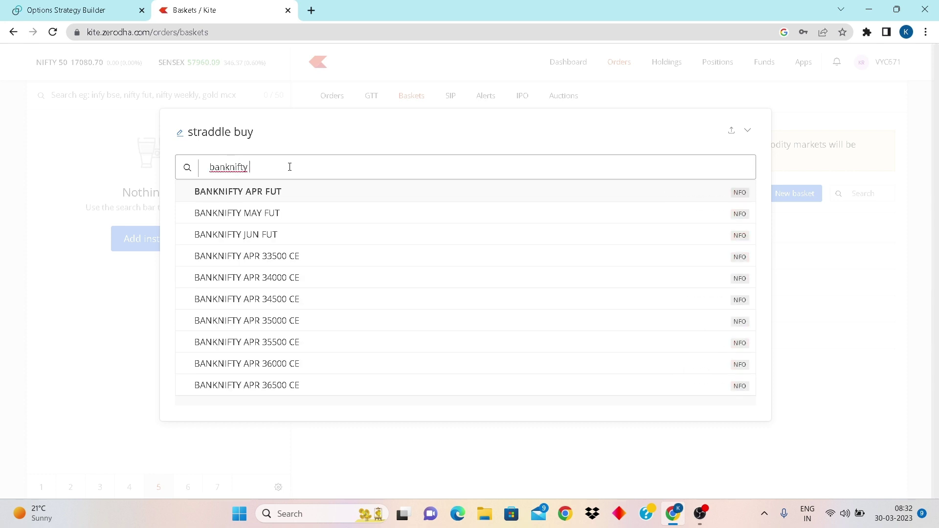
type("399000")
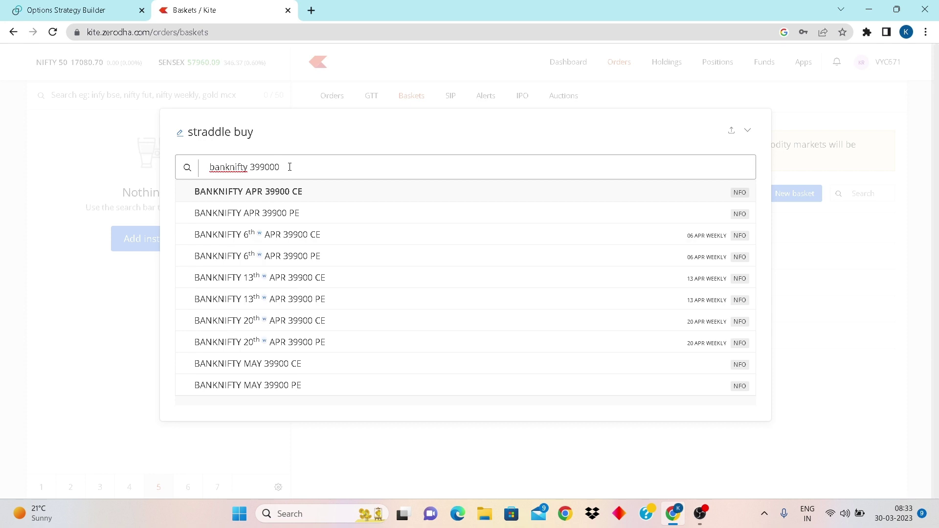
key("BackSpace")
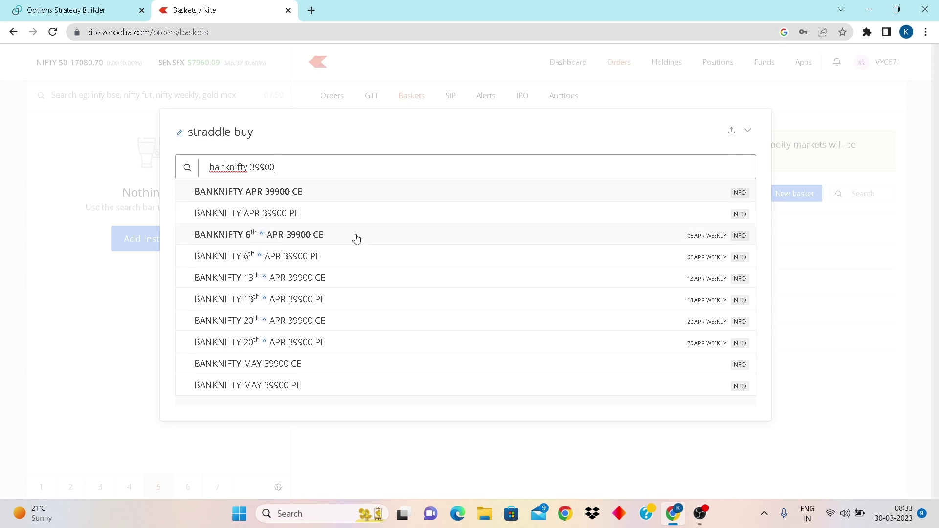
left_click(423, 244)
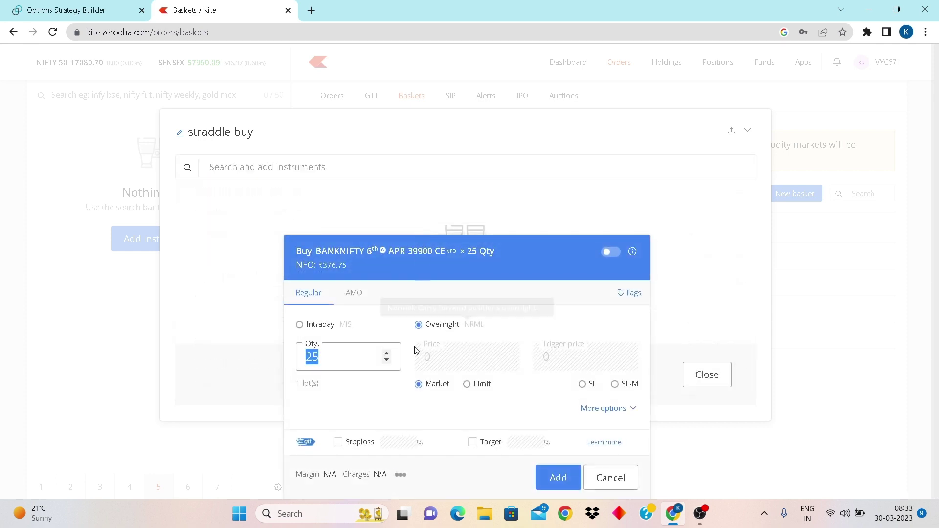
left_click(556, 475)
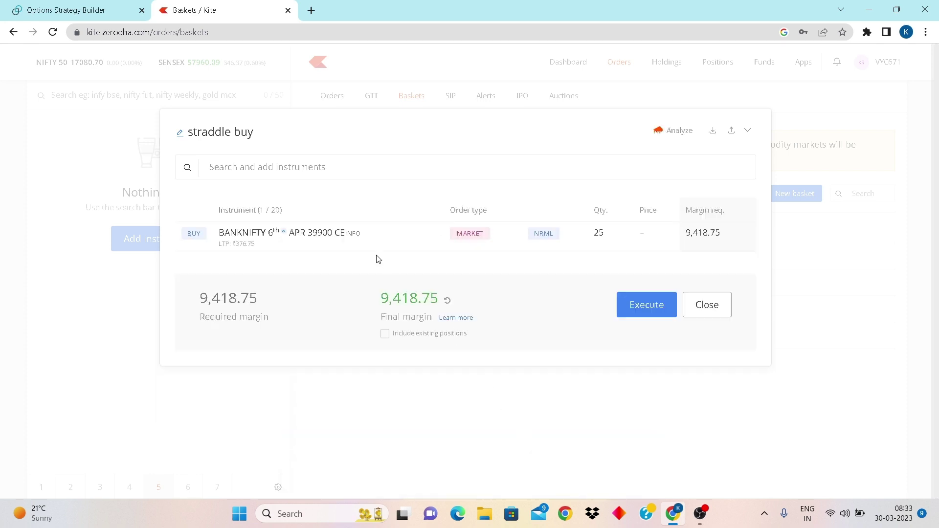
- Add a market buy order for BANKNIFTY 6th APR 39900 PE, quantity 25, and close the straddle buy basket
left_click(286, 168)
type("ba")
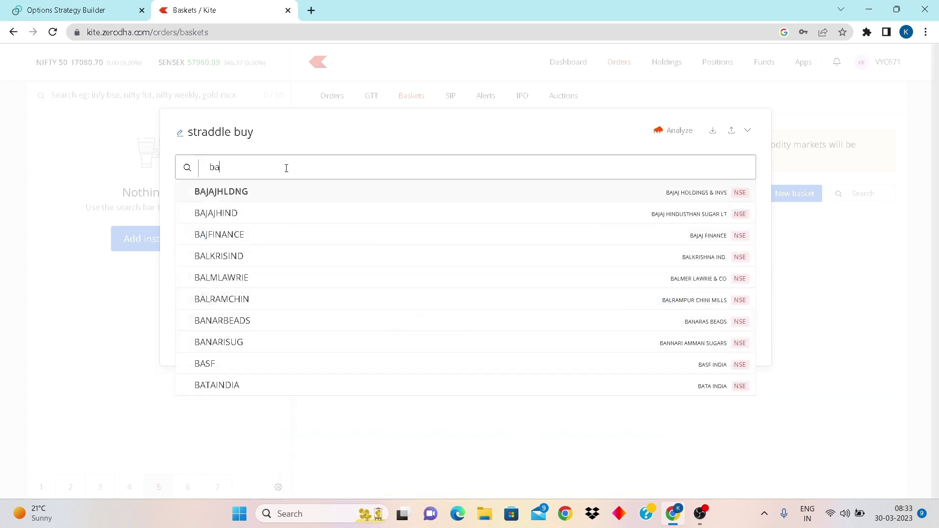
type("nknifty ")
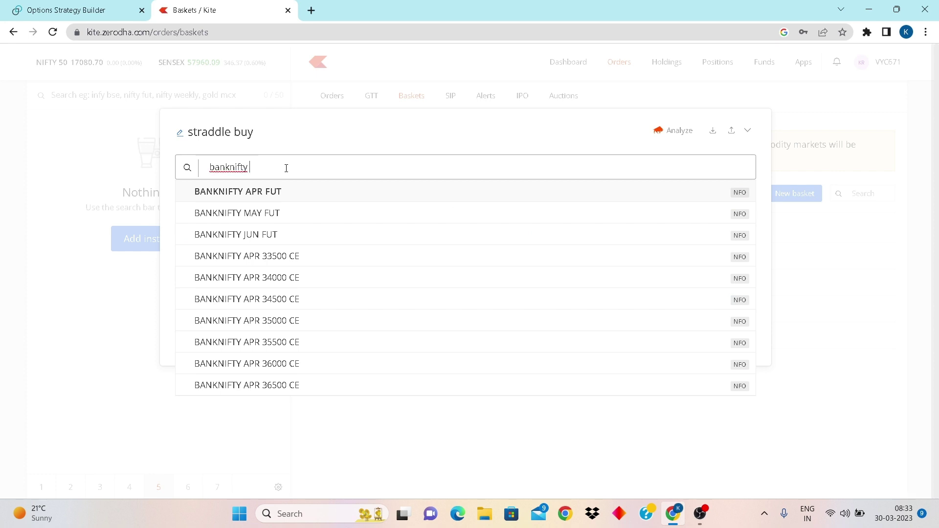
type("399000")
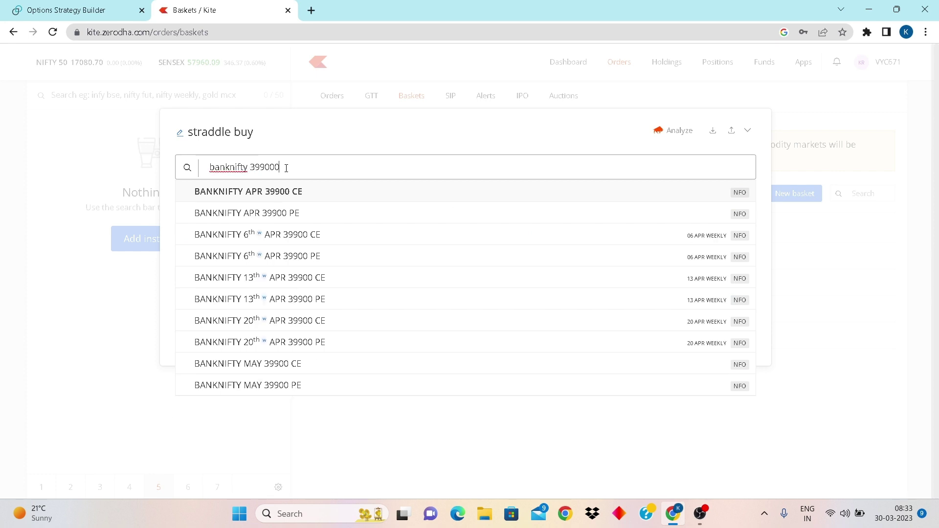
key("BackSpace")
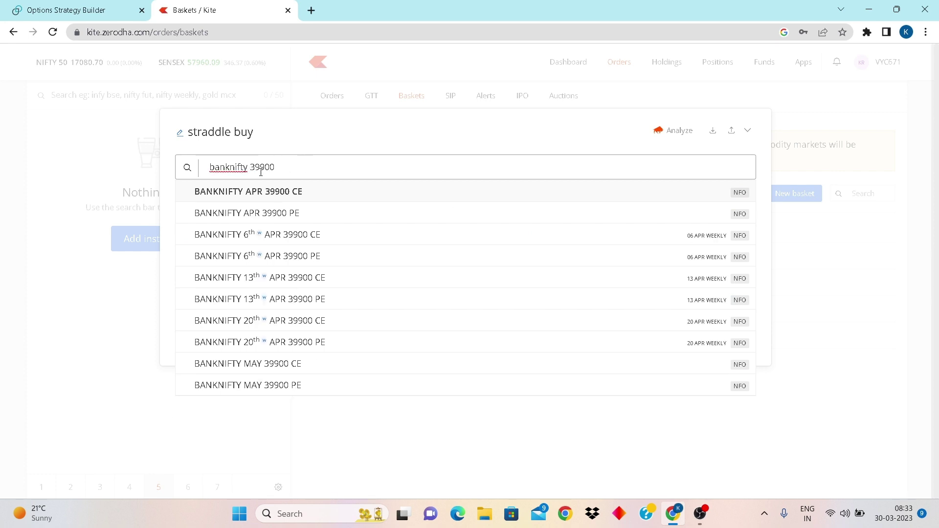
left_click(283, 256)
left_click(558, 478)
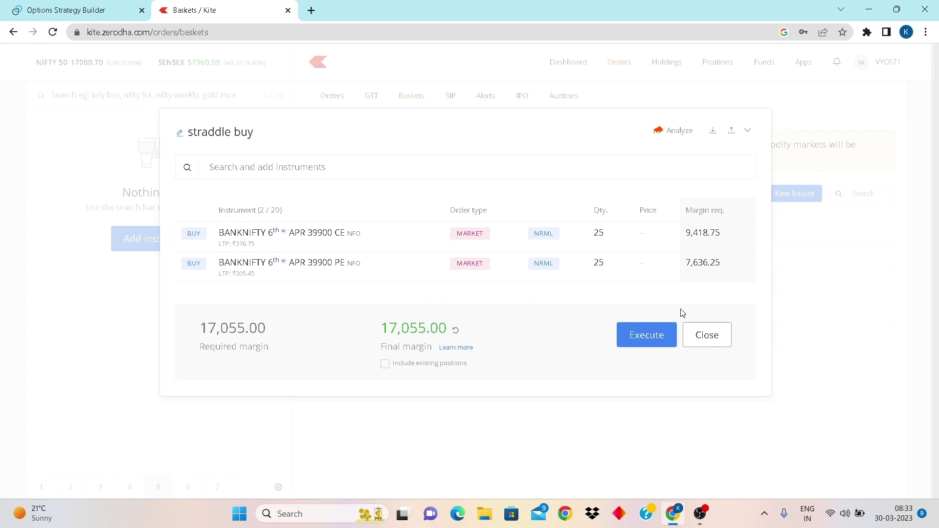
left_click(709, 335)
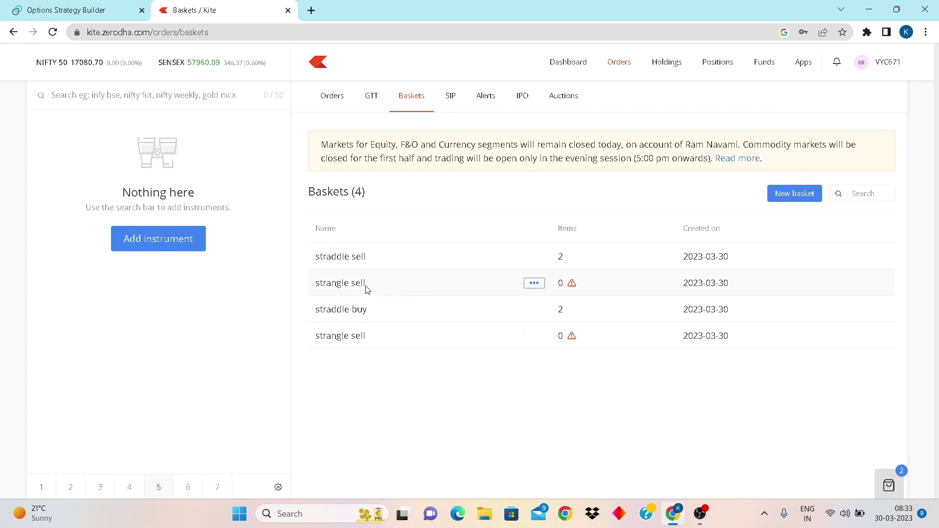
- Open the strangle sell basket and add a market sell order for BANKNIFTY 6th APR 39500 PE, quantity 25, overnight
left_click(349, 283)
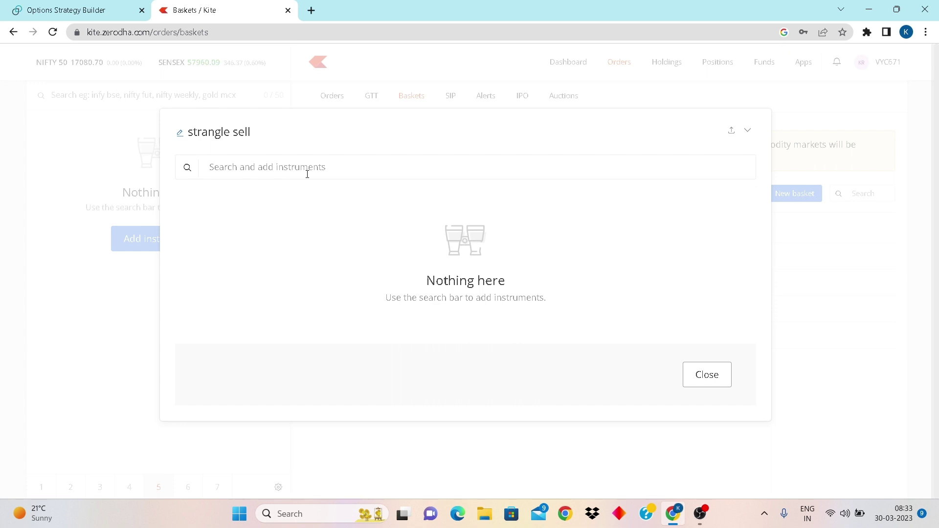
left_click(307, 174)
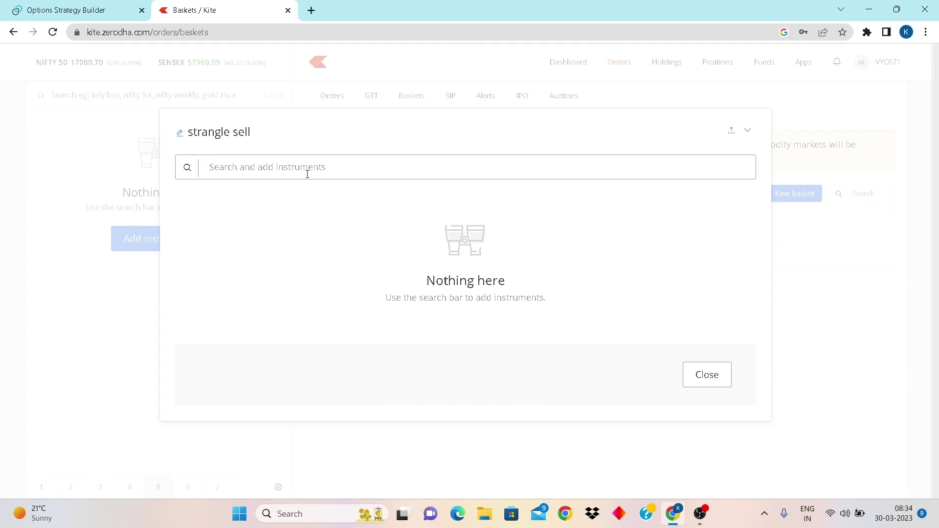
type("bankni")
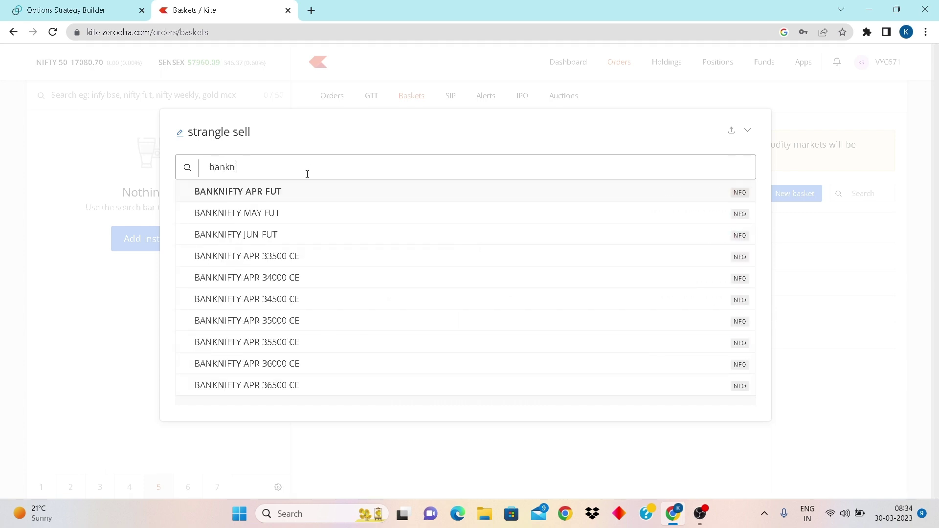
type(" 39500")
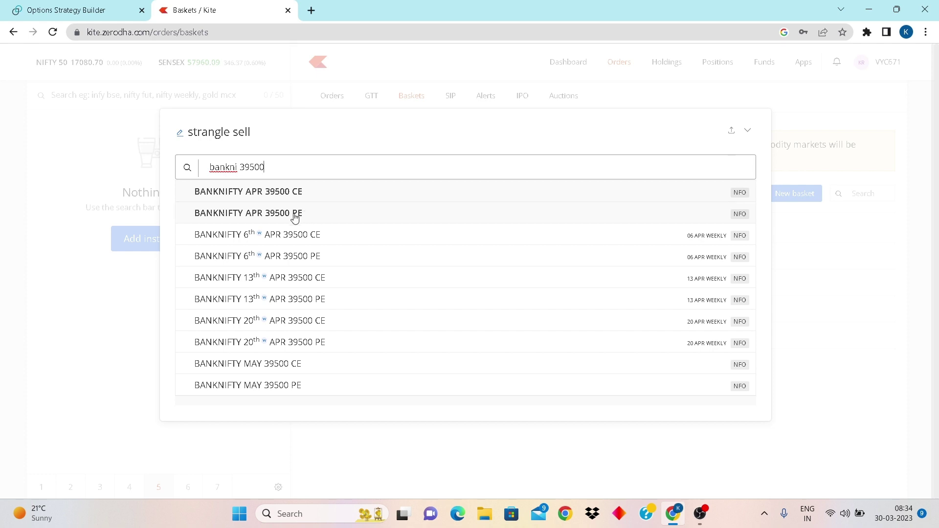
left_click(296, 256)
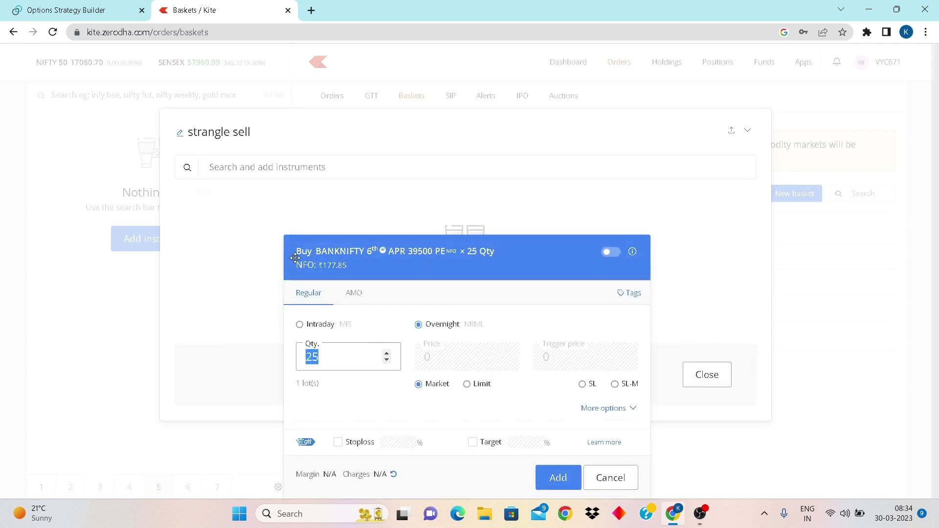
left_click(515, 318)
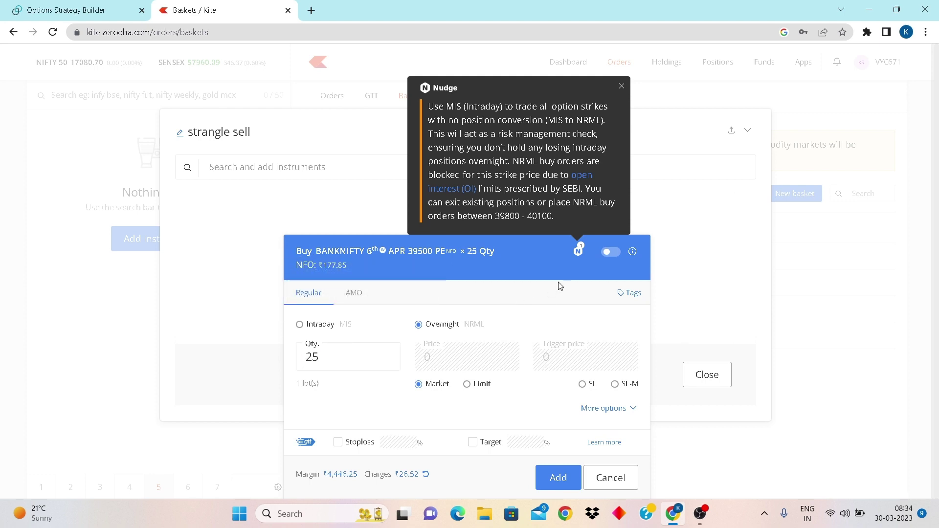
left_click(609, 258)
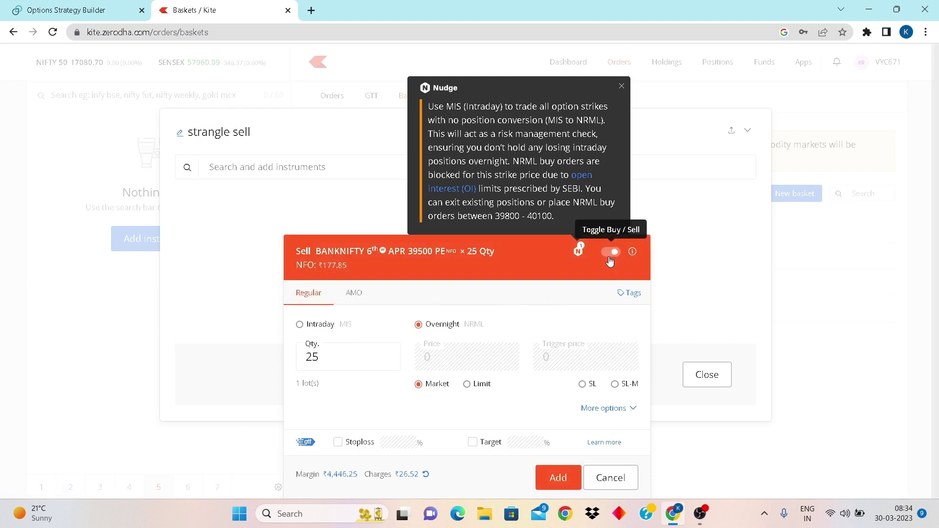
left_click(551, 479)
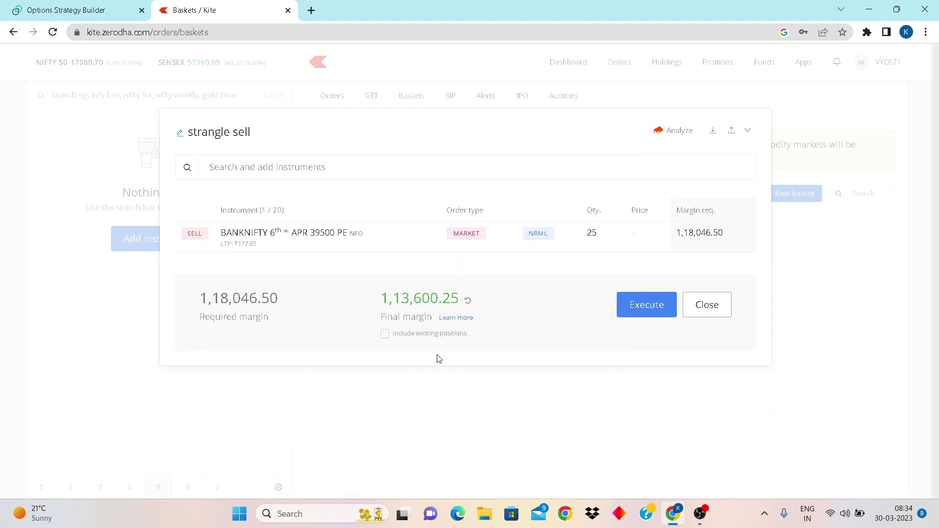
- Add a market sell order for BANKNIFTY 6th APR 40500 CE, quantity 25, overnight, and close the strangle sell basket
left_click(313, 168)
type("b")
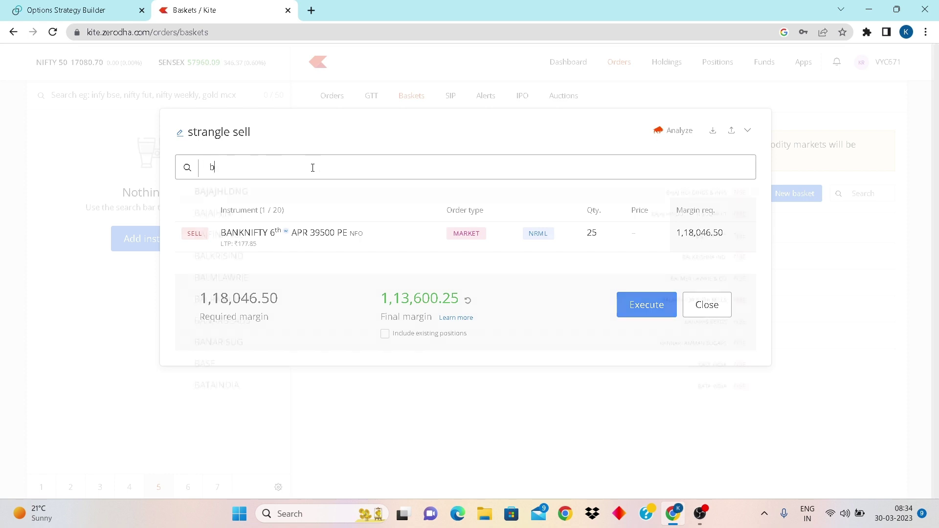
type("anknifty")
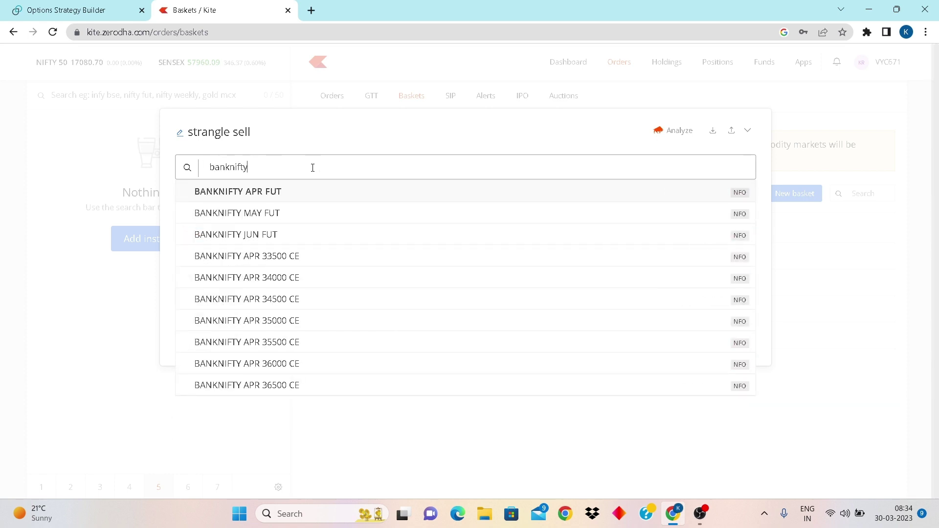
type(" 40500")
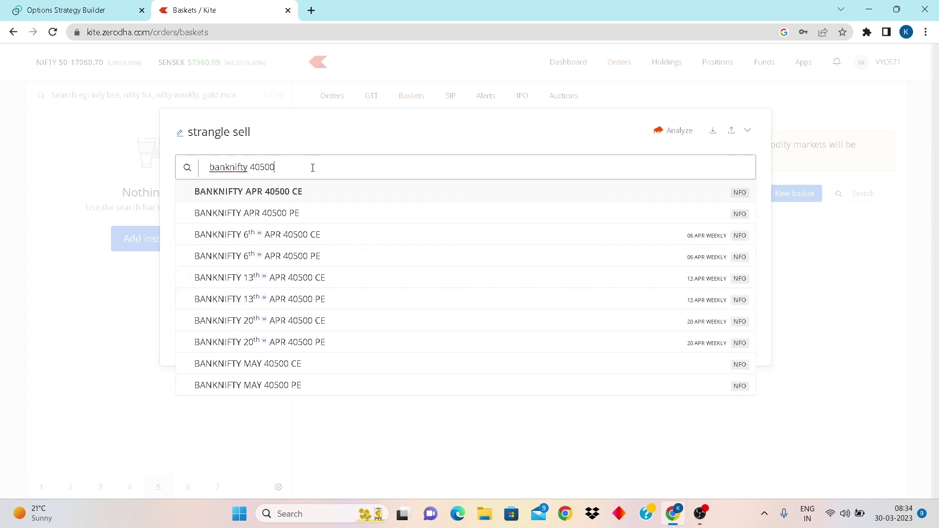
left_click(295, 235)
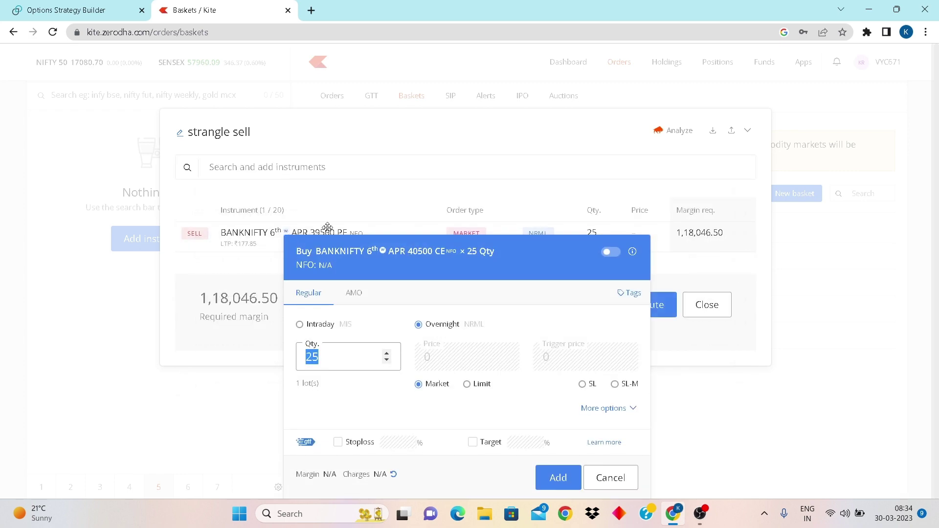
left_click(611, 252)
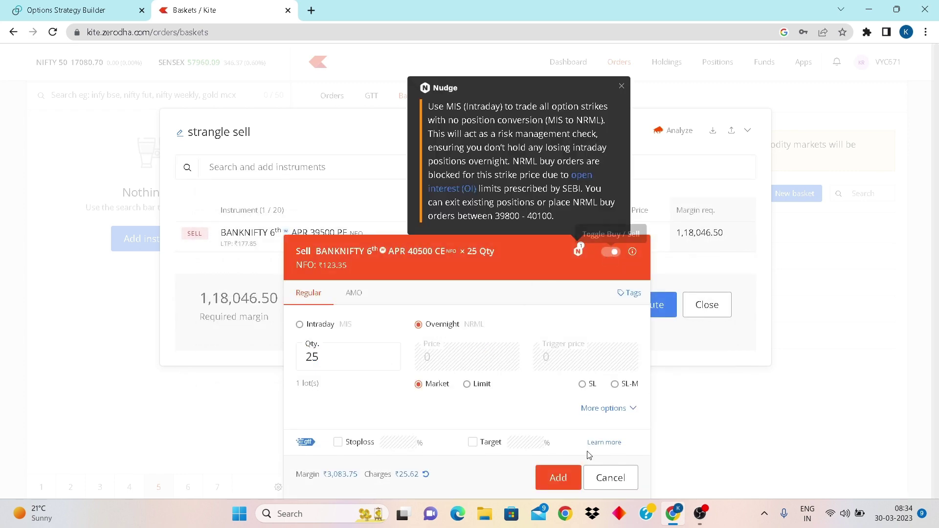
left_click(559, 478)
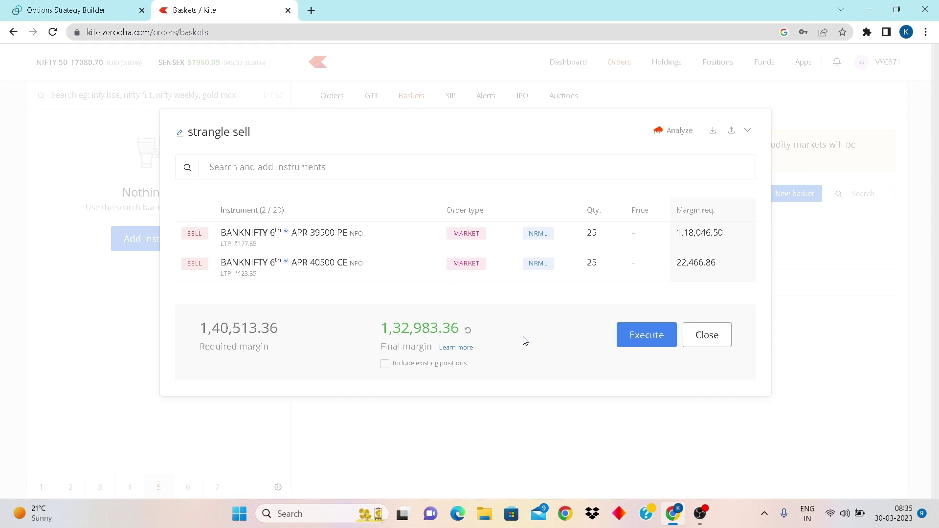
mouse_move(241, 281)
left_click(726, 342)
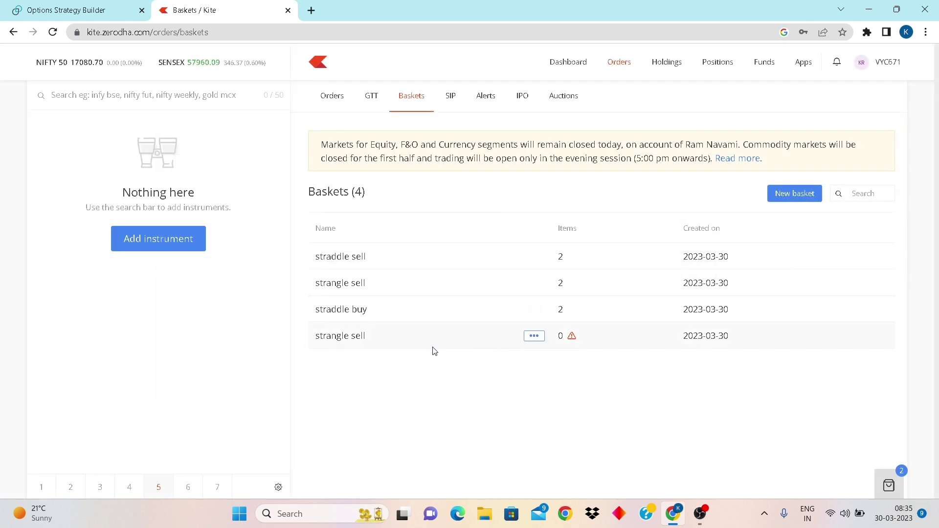
- Rename the empty duplicate strangle sell basket as strangle buy and close it
left_click(534, 335)
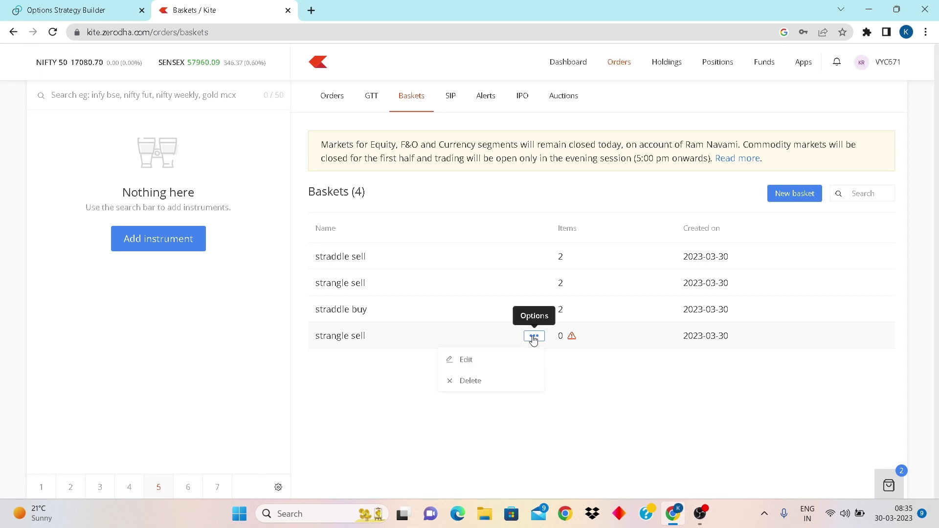
left_click(465, 360)
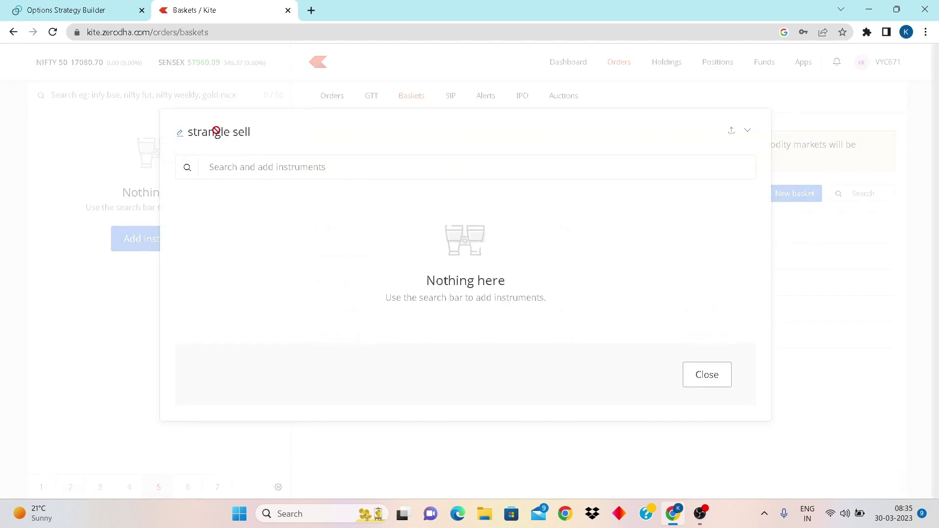
left_click(179, 133)
key("BackSpace")
key("BackSpace")
key("BackSpace")
key("BackSpace")
type("buy")
left_click(714, 373)
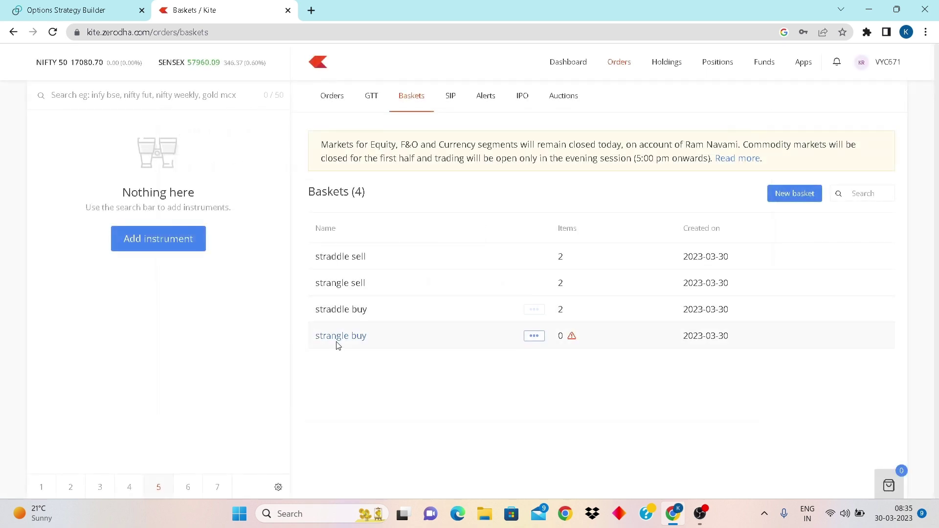
- Open the strangle buy basket and add a market buy order for BANKNIFTY 6th APR 39500 CE, quantity 25, overnight
left_click(353, 336)
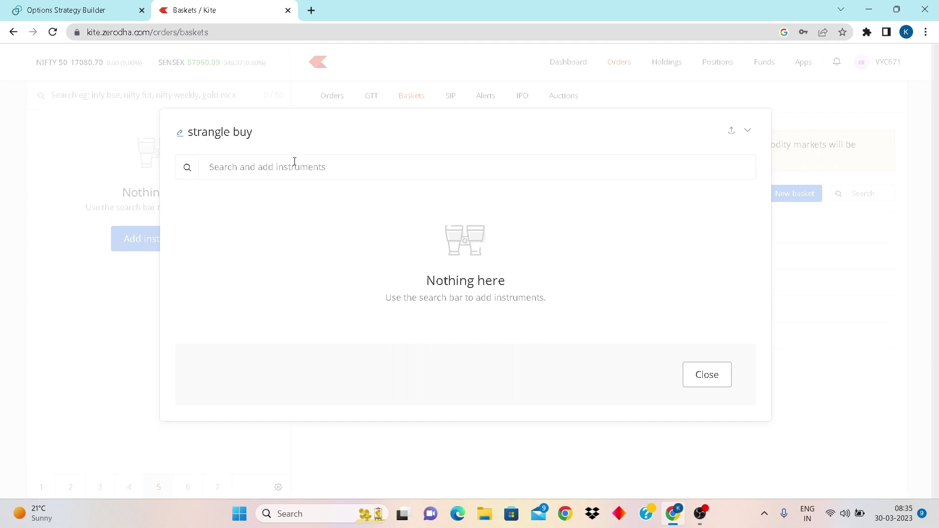
left_click(290, 169)
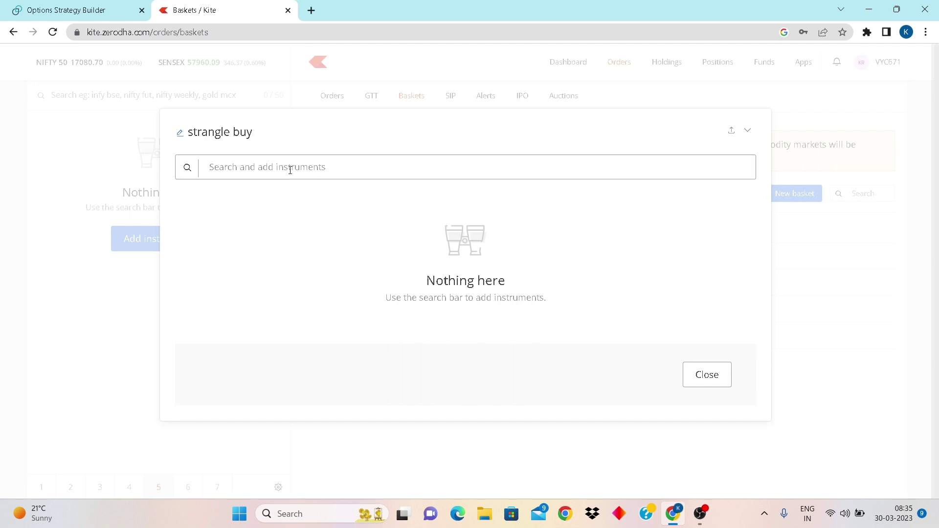
type("b")
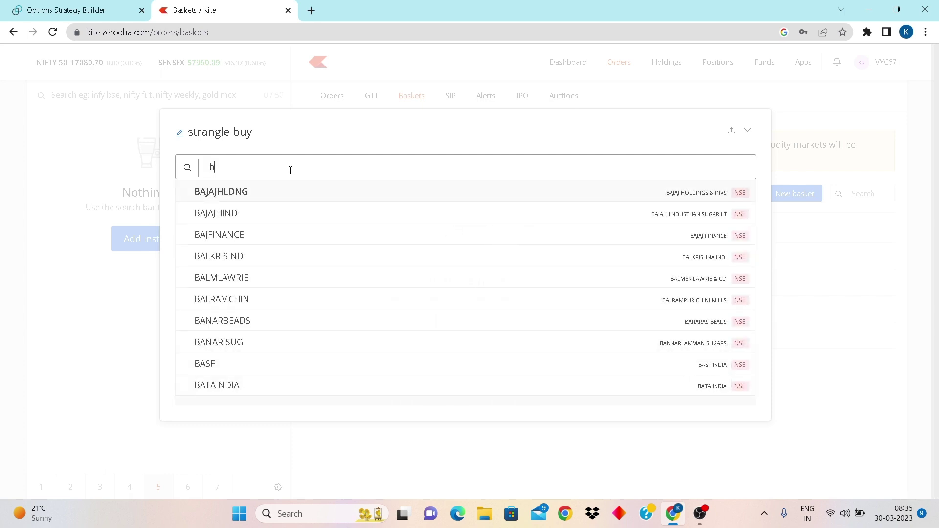
type("anknifty ")
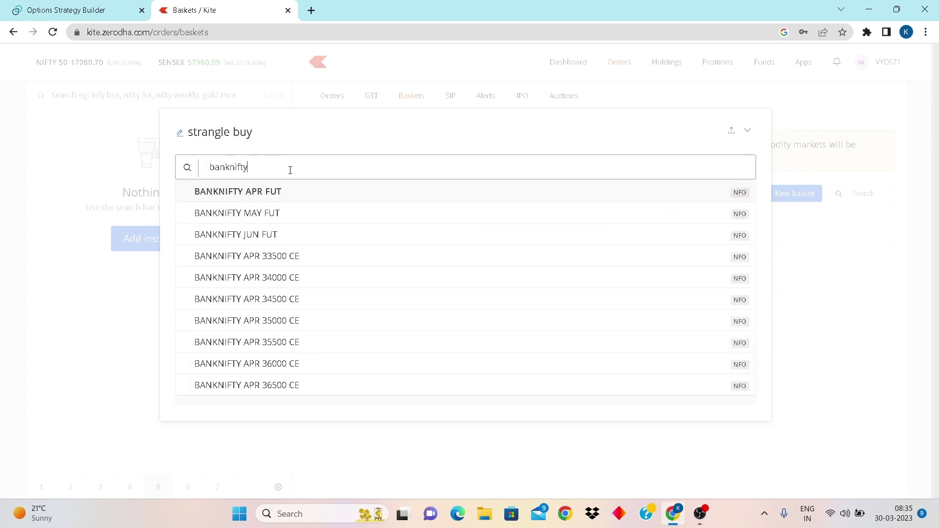
type("39500")
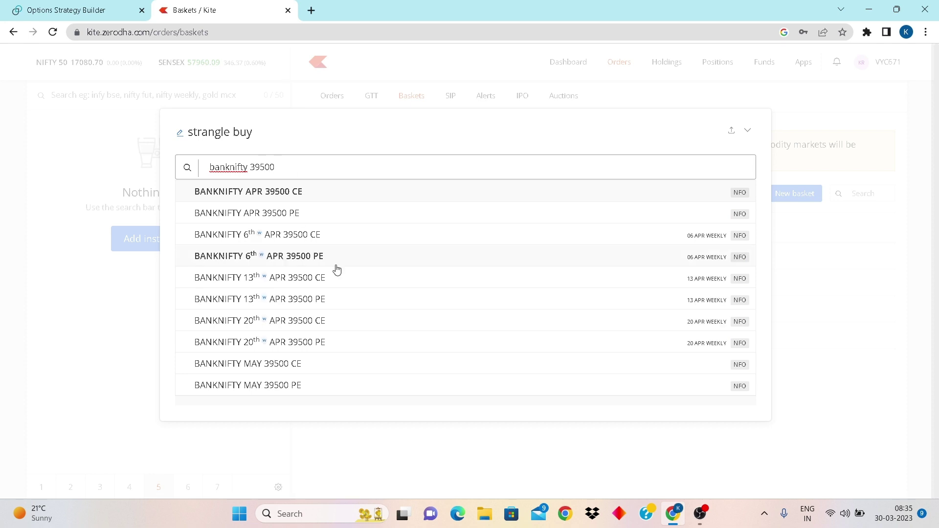
left_click(357, 240)
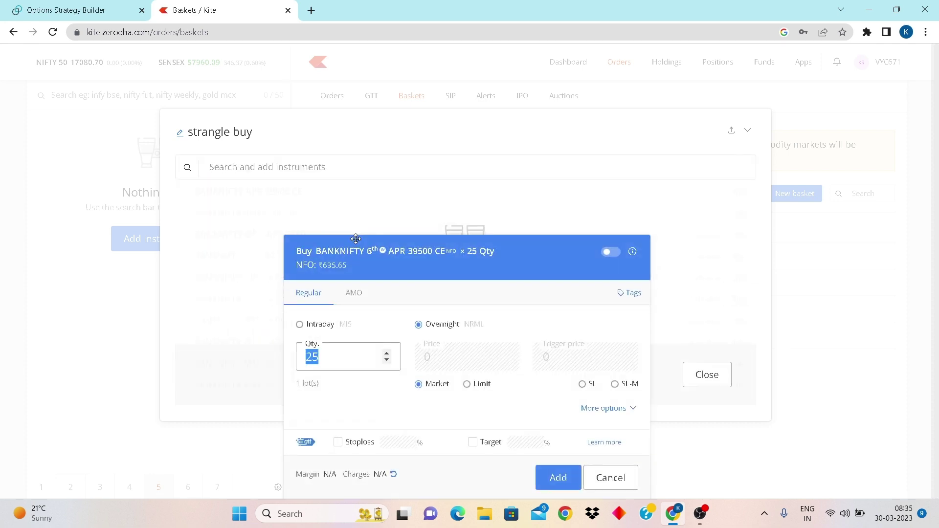
left_click(399, 420)
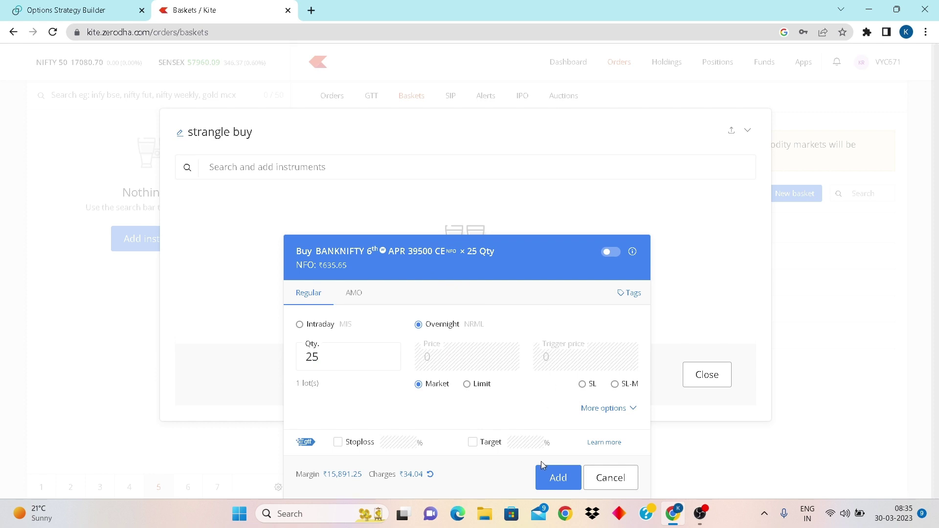
left_click(553, 475)
- Add a market buy order for BANKNIFTY 6th APR 40500 PE, quantity 25, overnight, and close the strangle buy basket
left_click(310, 175)
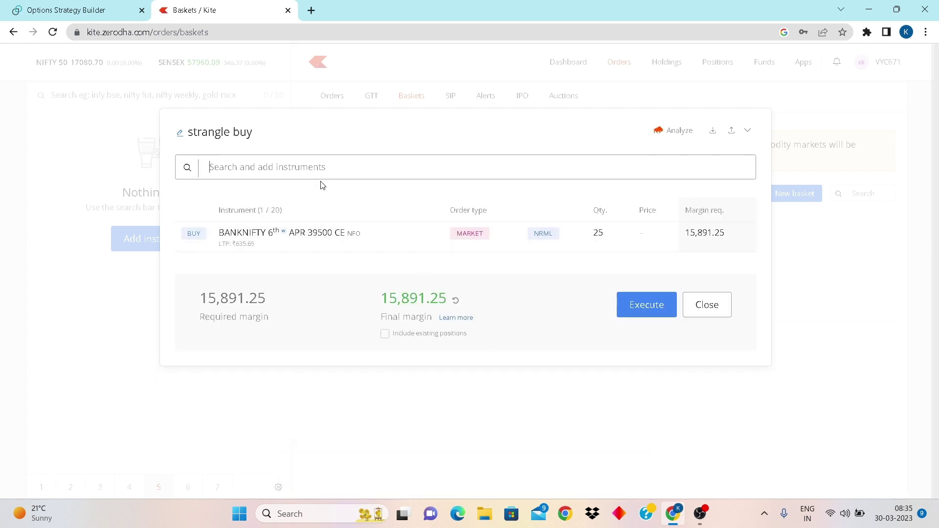
type("bankn")
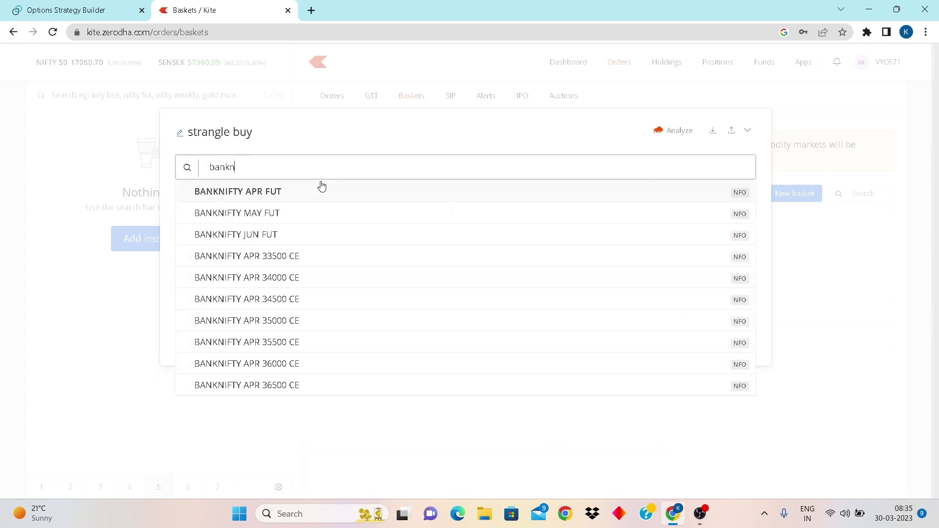
type("f")
key("BackSpace")
type("ifty 4")
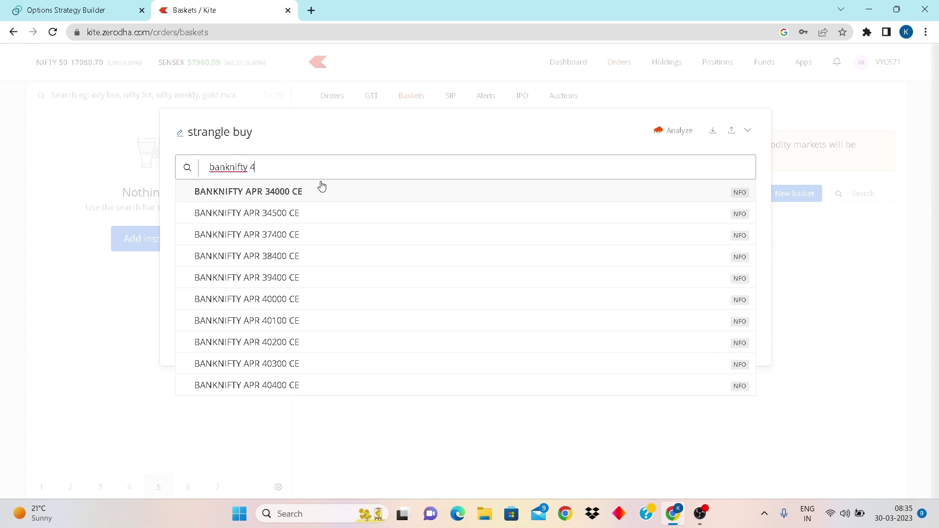
type("0500")
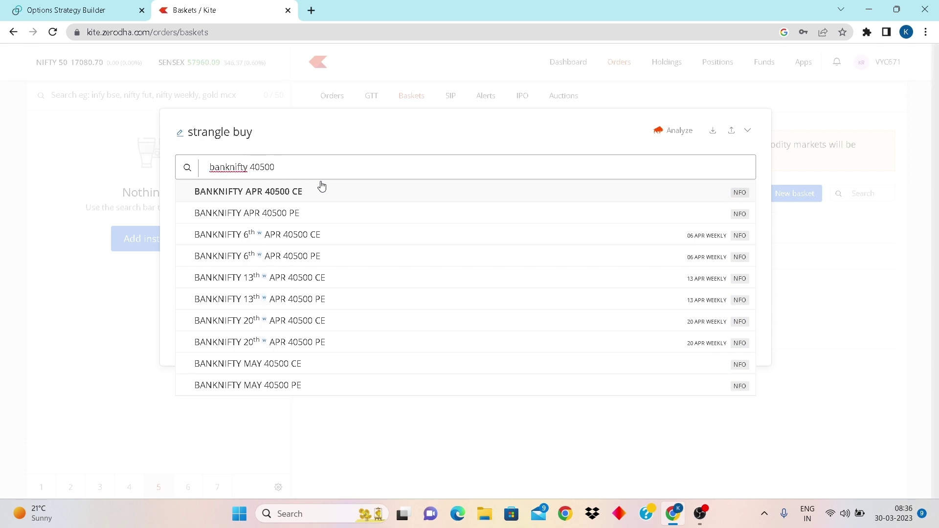
left_click(310, 252)
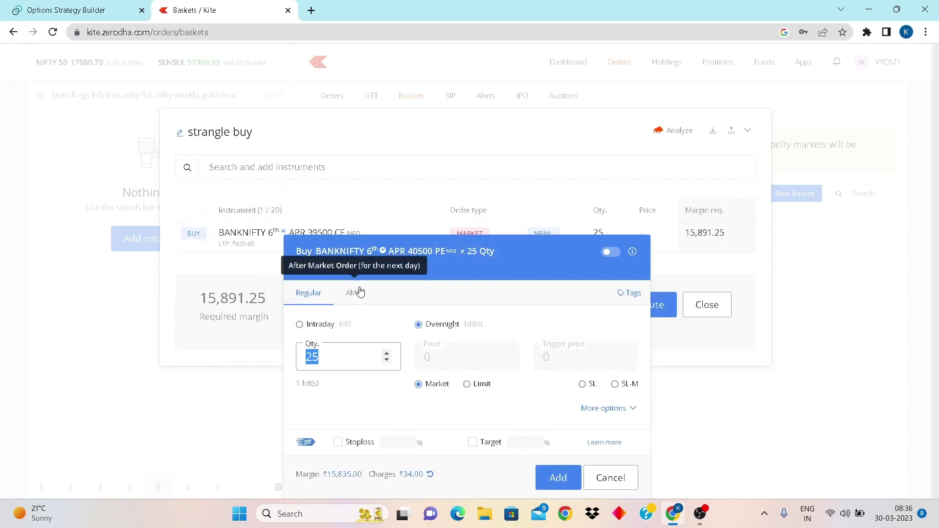
left_click(558, 478)
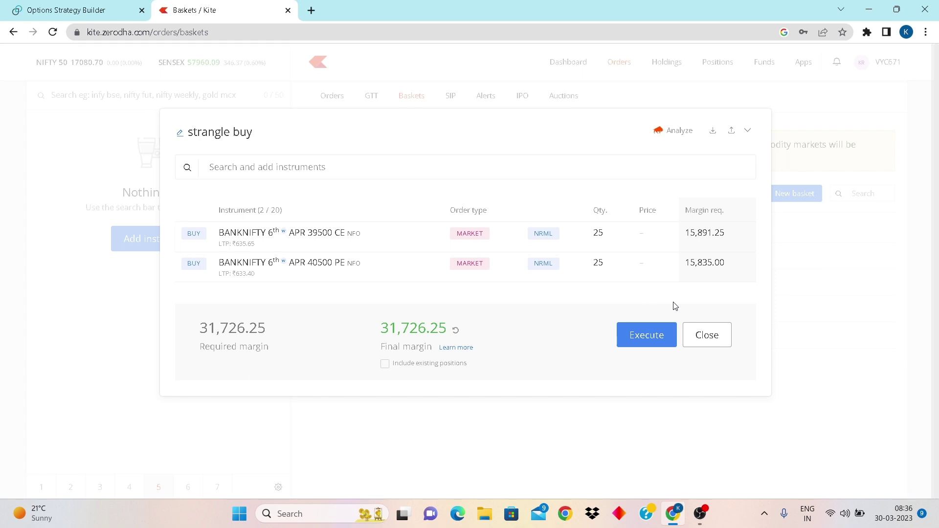
left_click(708, 337)
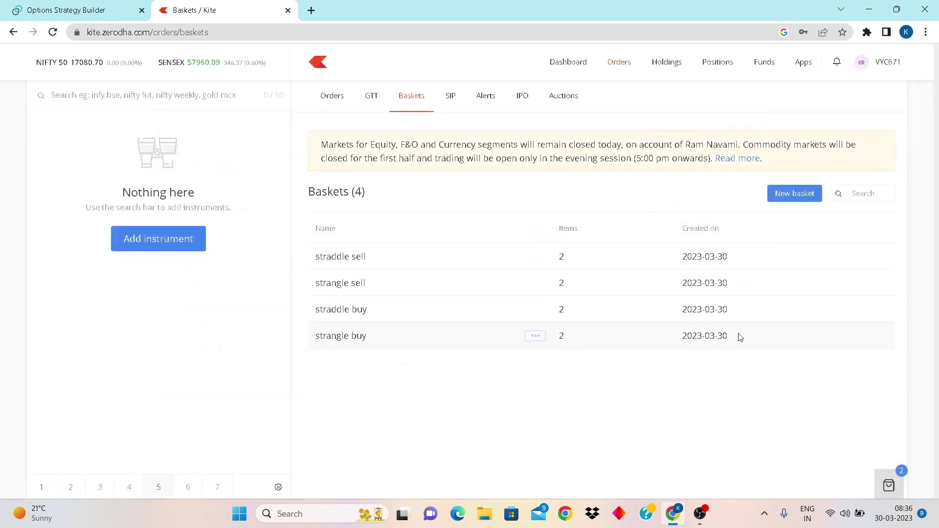